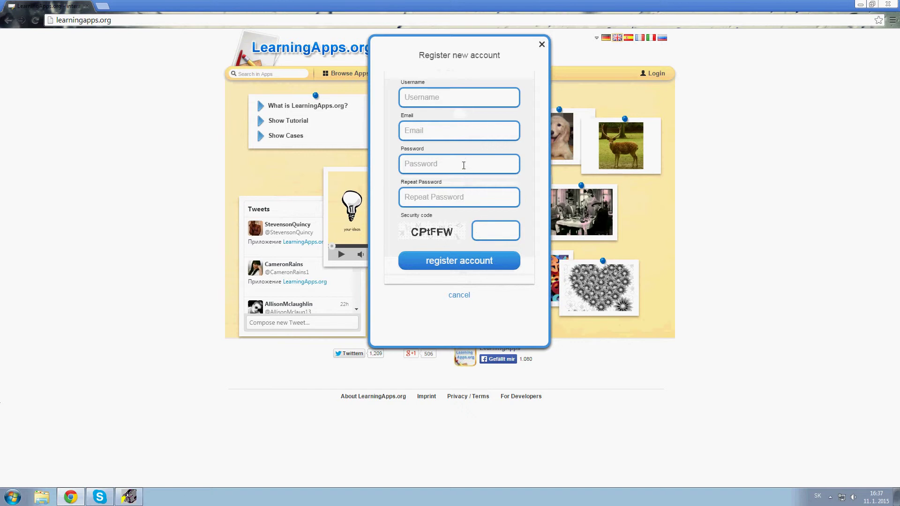
Close the registration form, log in with the account e-mail and password, and open Create App.
left_click(542, 45)
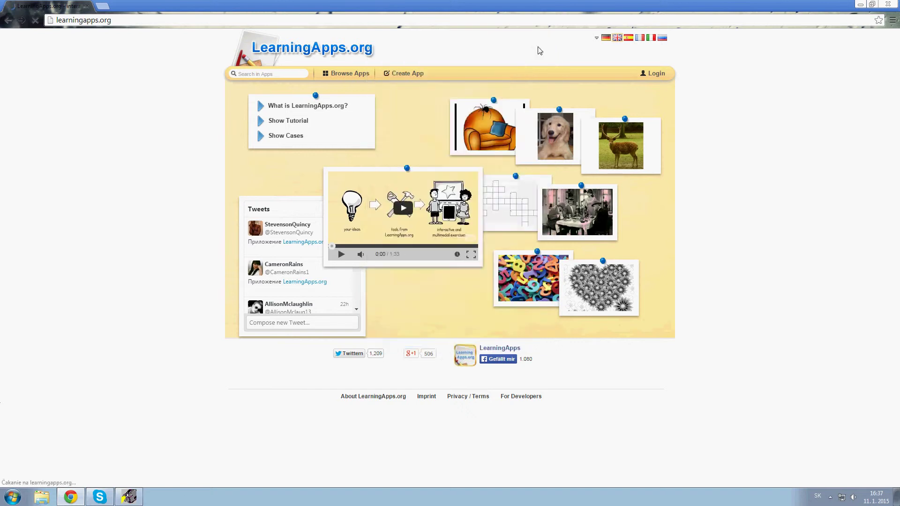
left_click(647, 73)
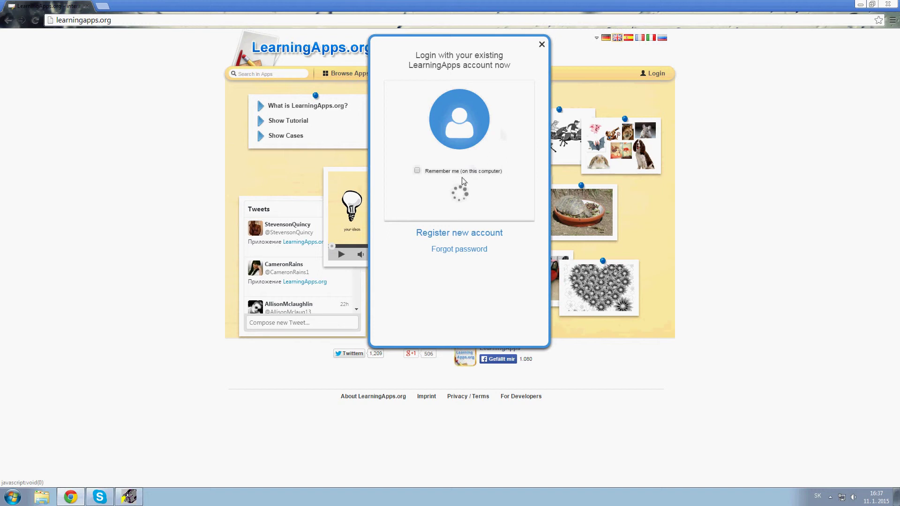
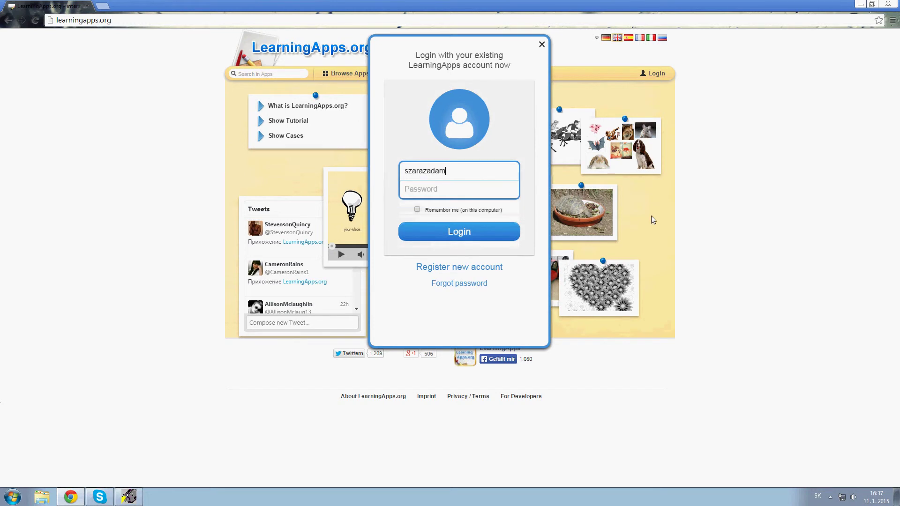
key("Tab")
type("•••••••••")
key("Return")
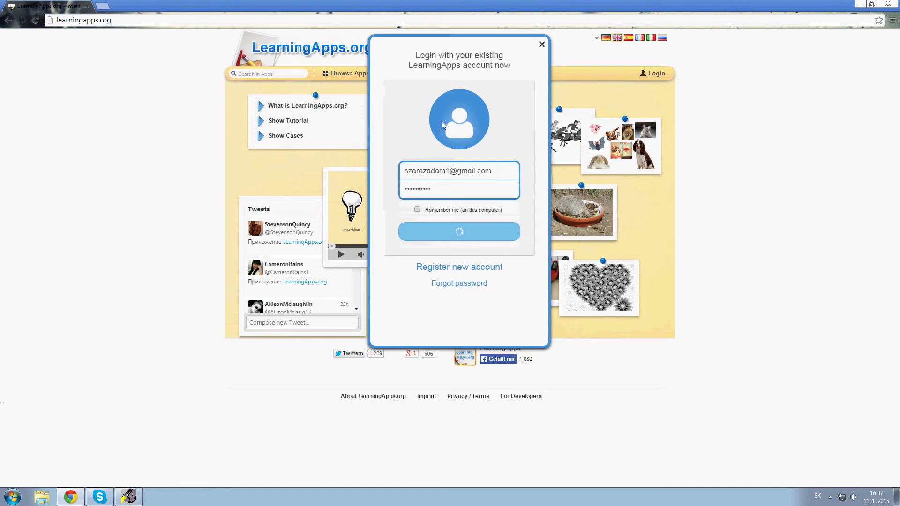
left_click(406, 68)
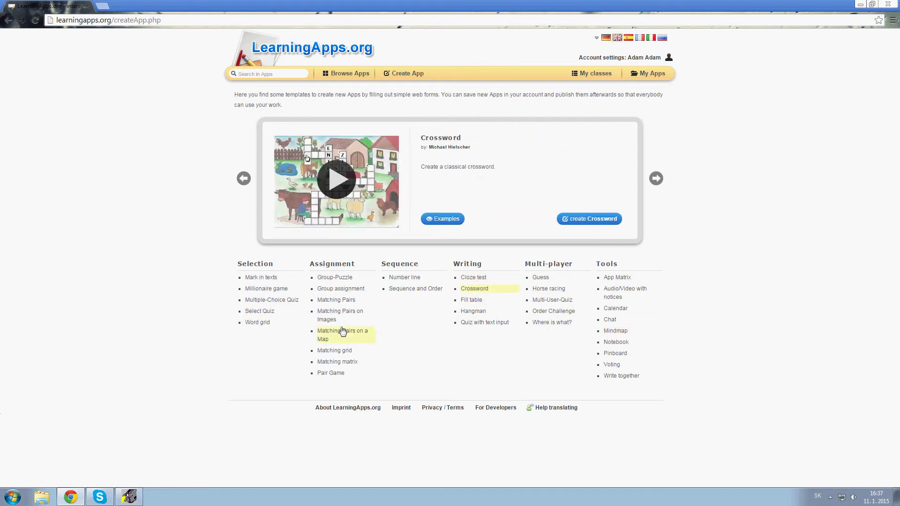
Preview the Matching Pairs template under the Assignment category.
mouse_move(341, 301)
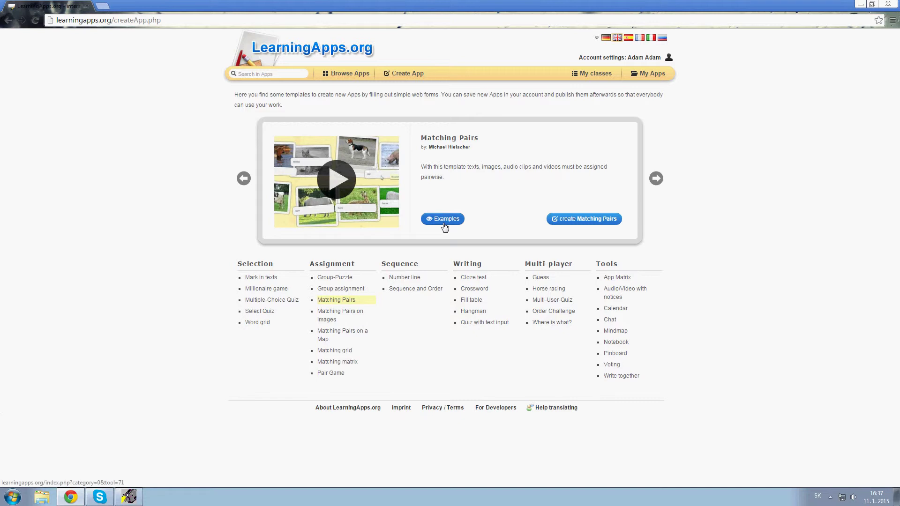
Start a Matching Pairs app and upload LCD.jpg from the Desktop as Pair 1's image.
left_click(561, 224)
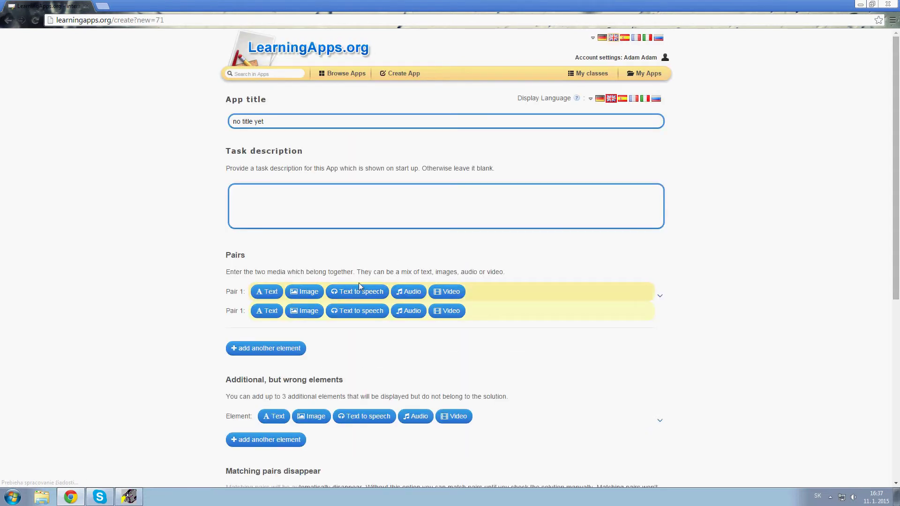
scroll(381, 337, "down", 1)
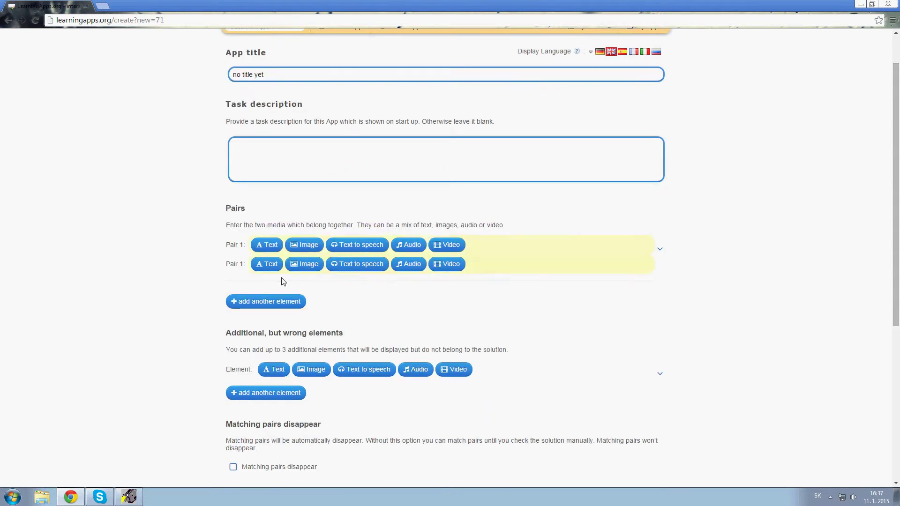
left_click(308, 246)
left_click(575, 347)
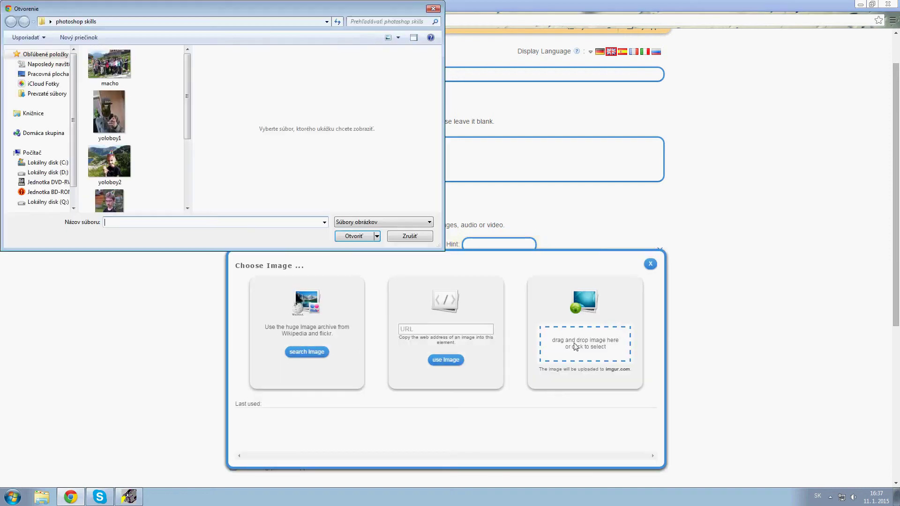
left_click(47, 64)
left_click(47, 73)
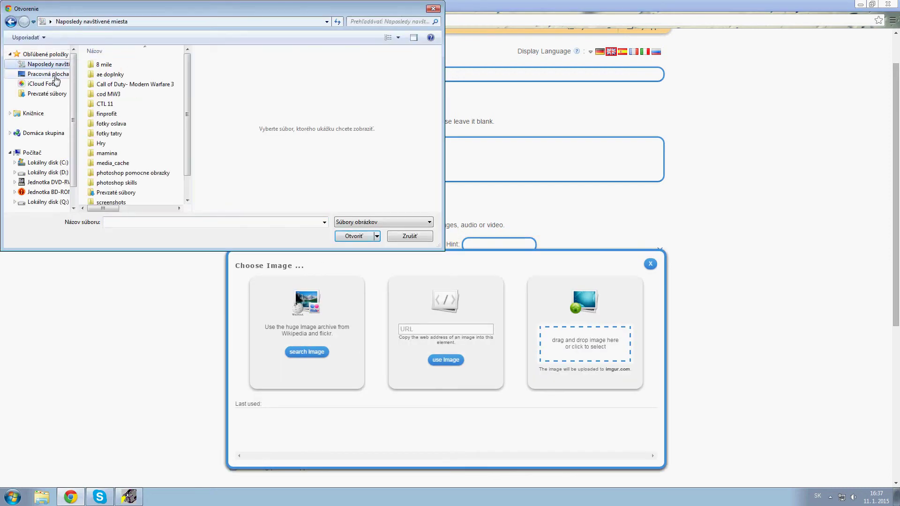
left_click_drag(186, 86, 186, 190)
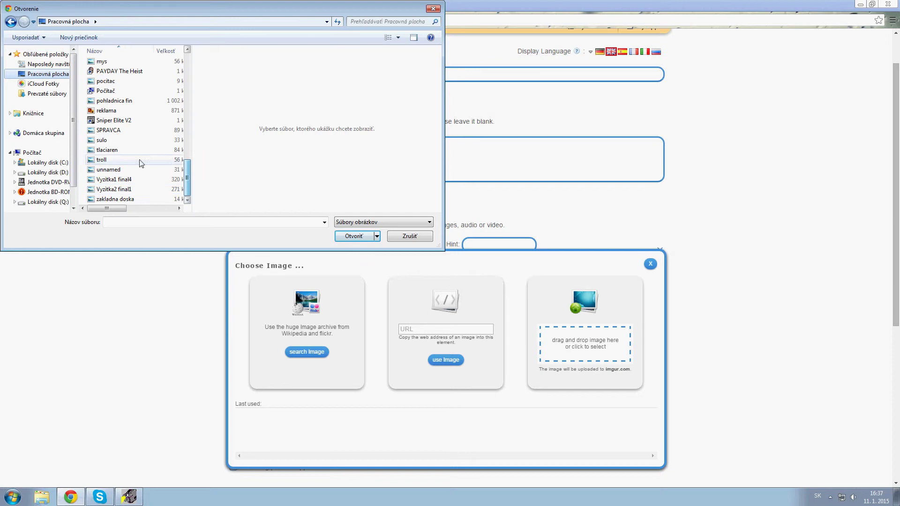
left_click(152, 220)
key("BackSpace")
type("L")
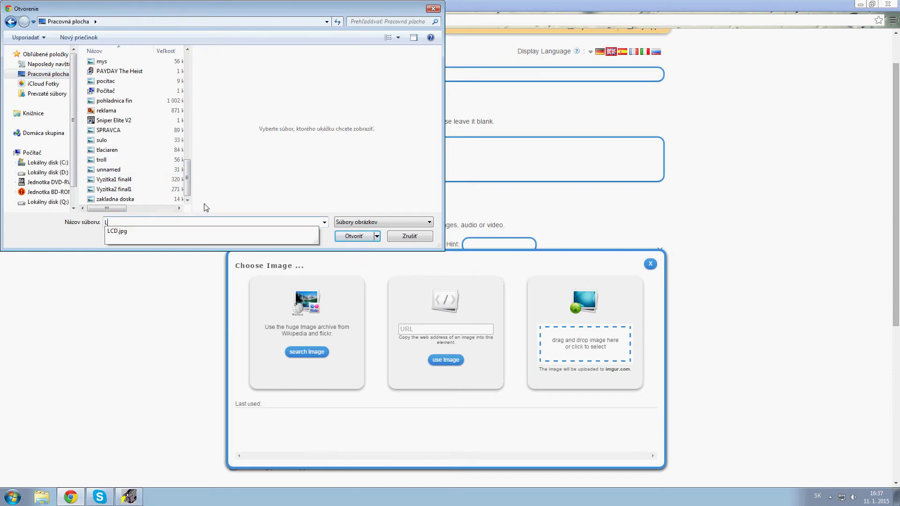
key("Down")
key("Return")
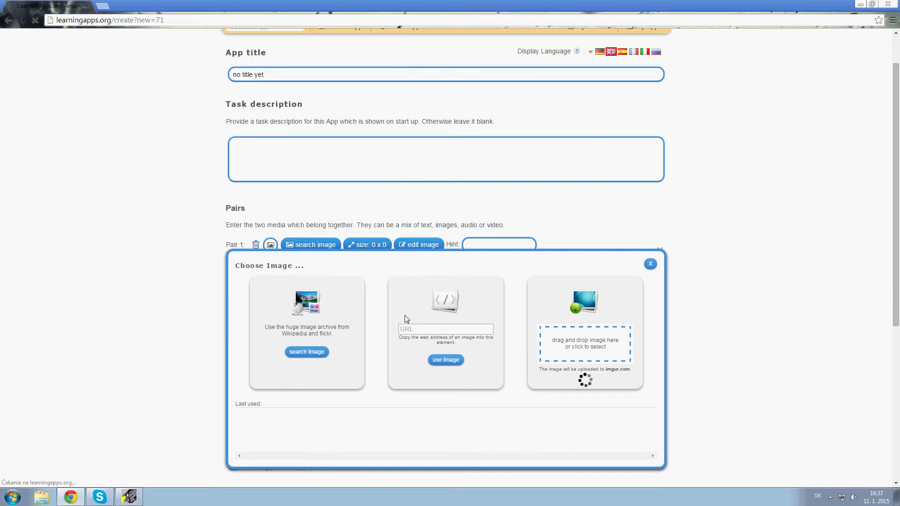
scroll(515, 302, "down", 1)
scroll(572, 282, "down", 1)
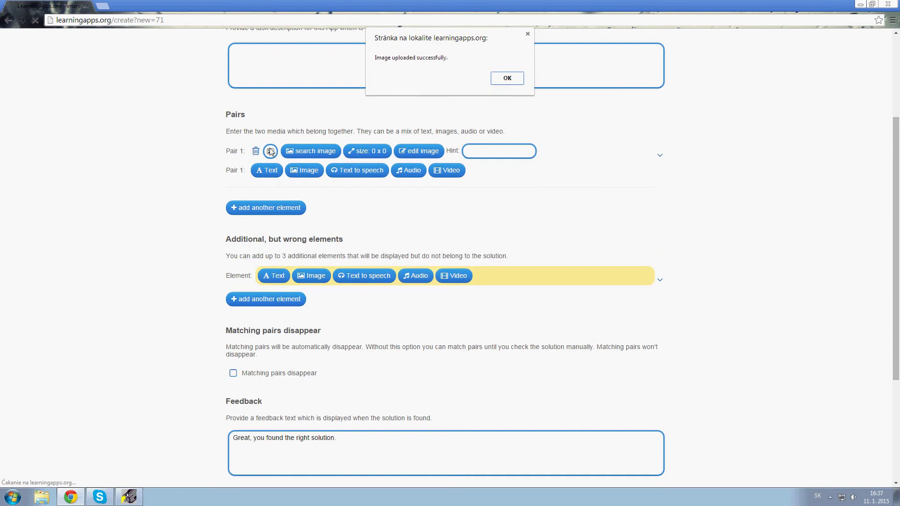
left_click(507, 79)
Make Pair 1's second element the text 'LCD monitor' and add a second pair.
left_click(305, 170)
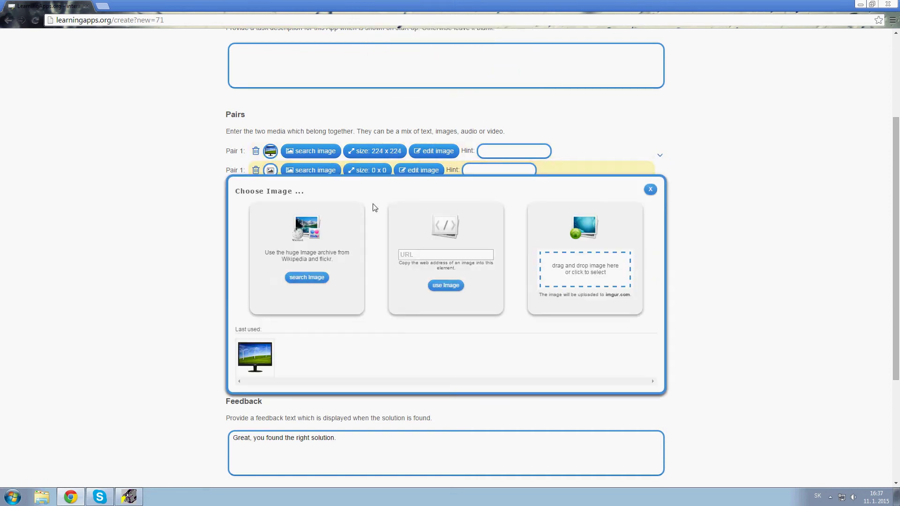
left_click(650, 189)
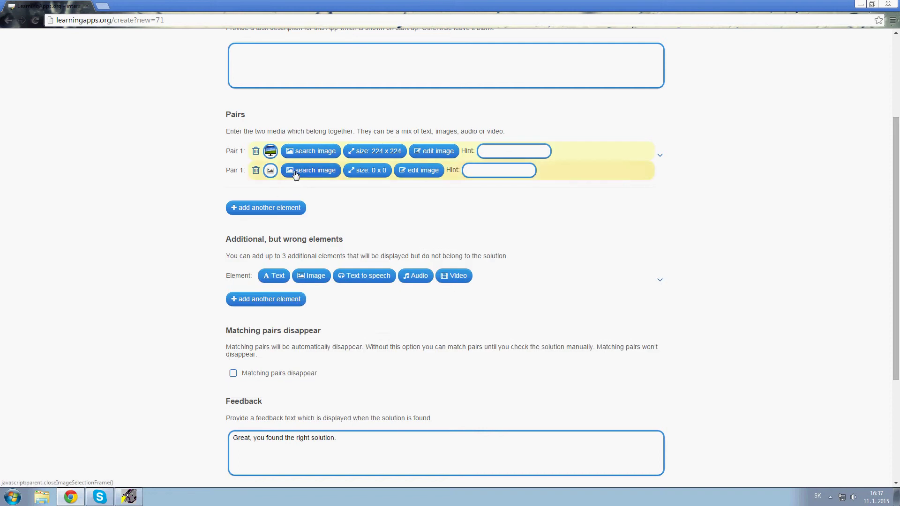
left_click(270, 170)
left_click(273, 171)
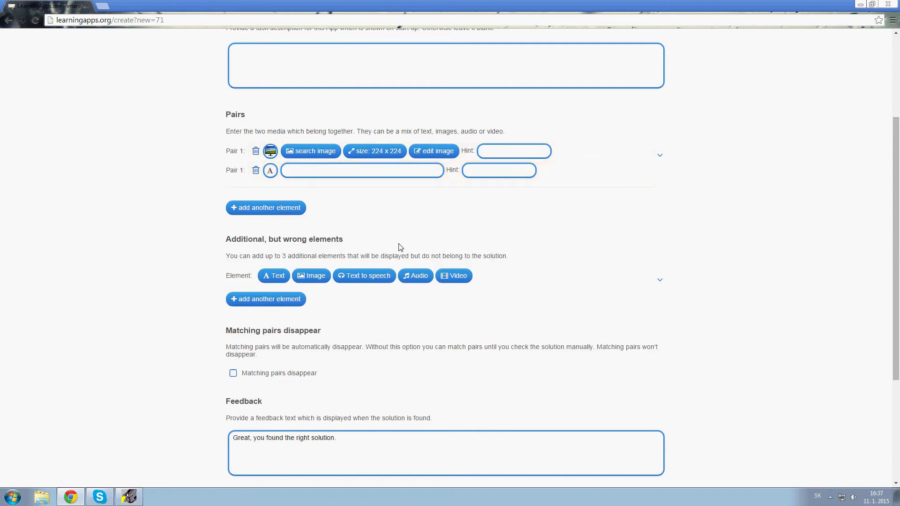
type("LCD monitor")
left_click(266, 211)
Upload mys.jpg as Pair 2's image and make its second element the text 'myš'.
left_click(304, 211)
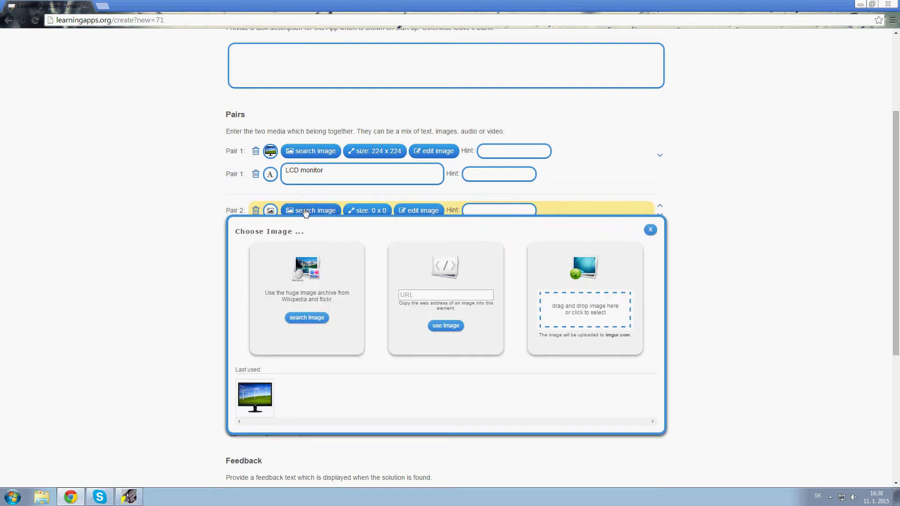
left_click(571, 322)
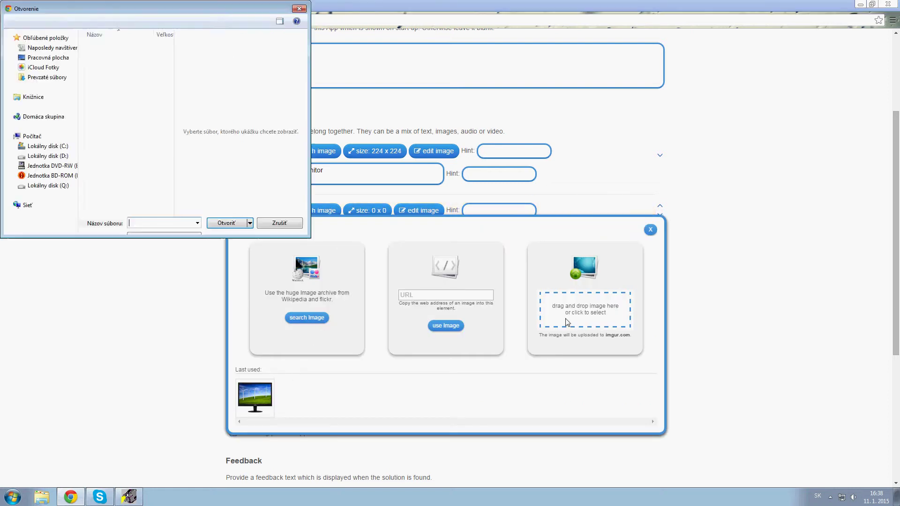
type("mys.jpg")
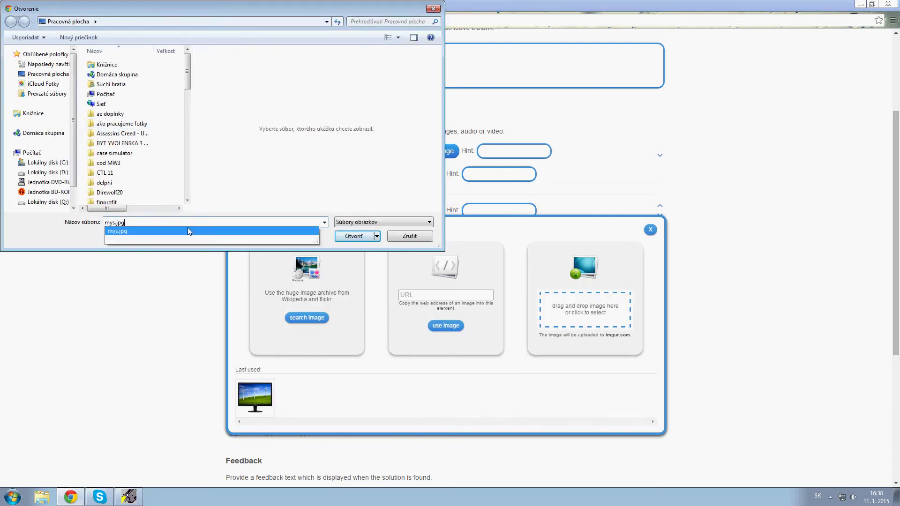
left_click(189, 231)
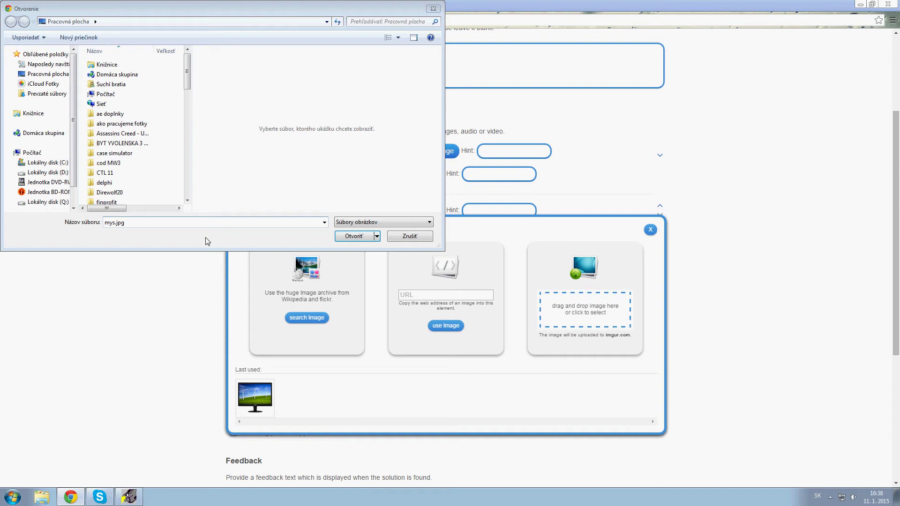
left_click(352, 236)
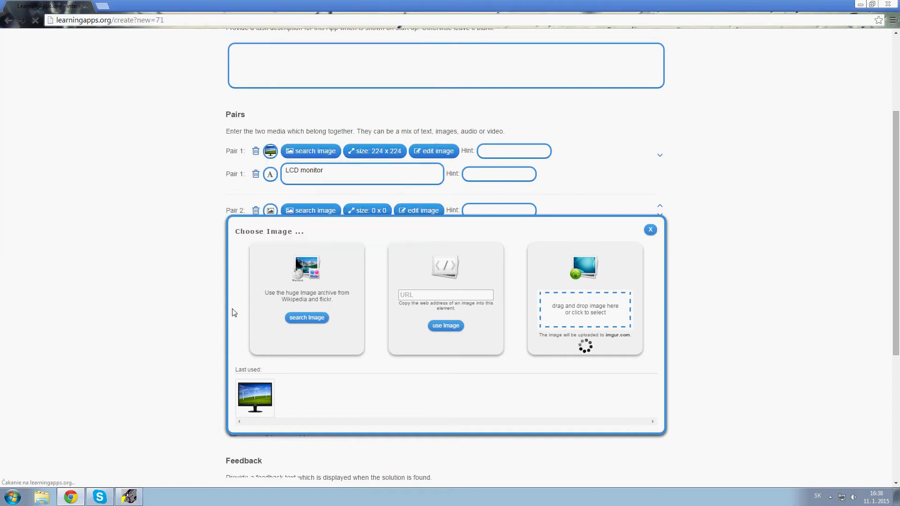
scroll(225, 314, "down", 4)
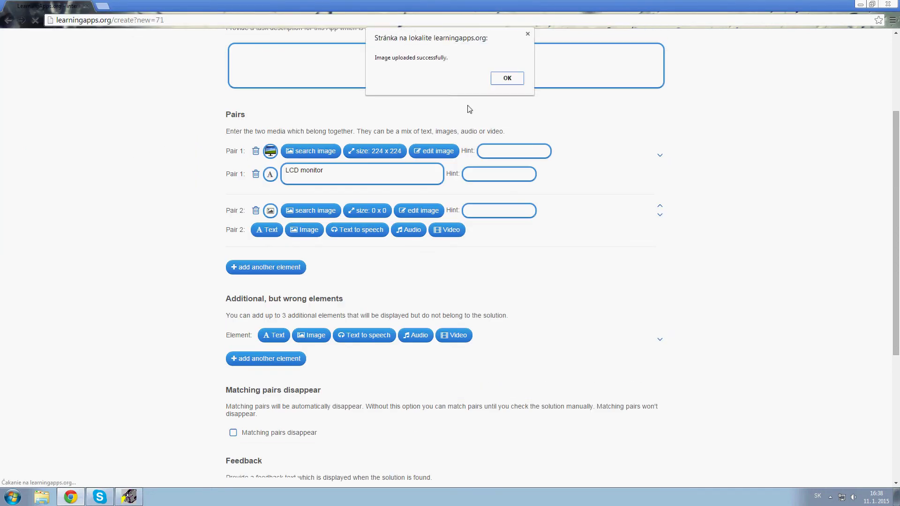
left_click(507, 77)
left_click(267, 229)
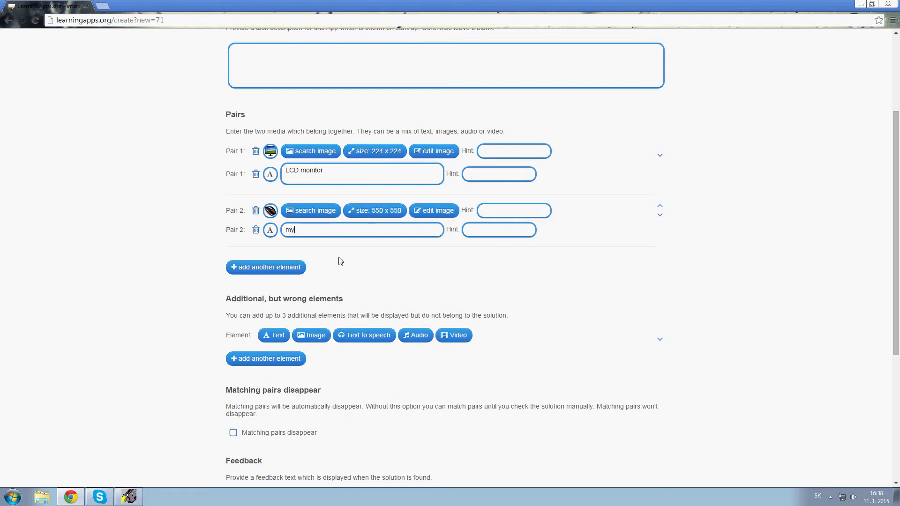
Add Pair 3 with the uploaded graficka karta.jpg image and the text 'grafická karta'.
left_click(300, 265)
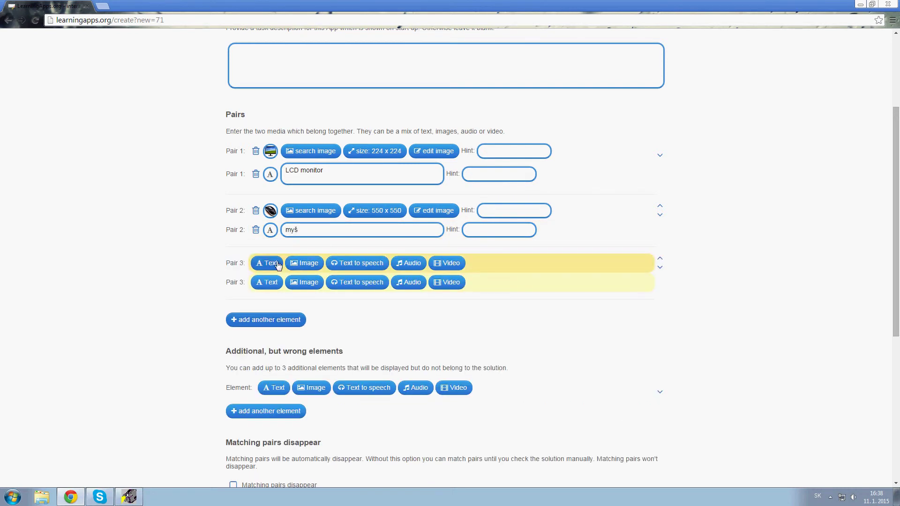
left_click(309, 263)
scroll(544, 339, "down", 2)
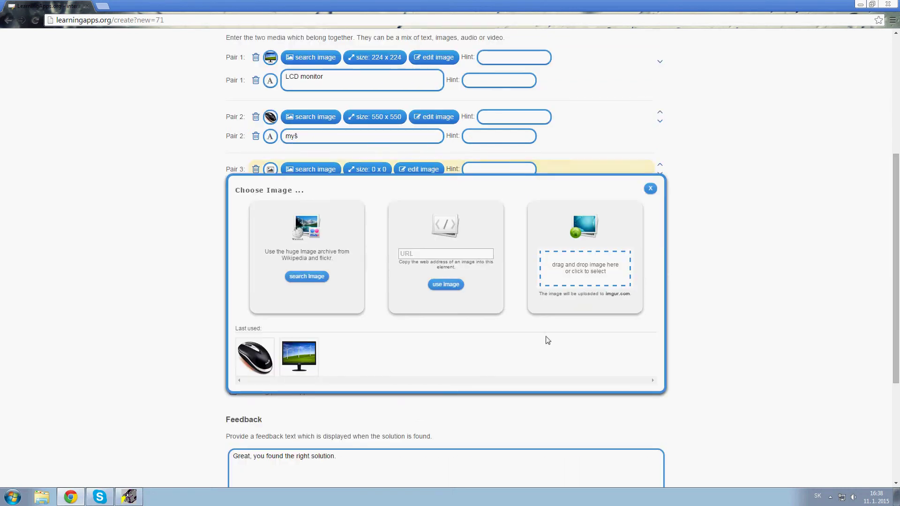
left_click(586, 268)
type("kl")
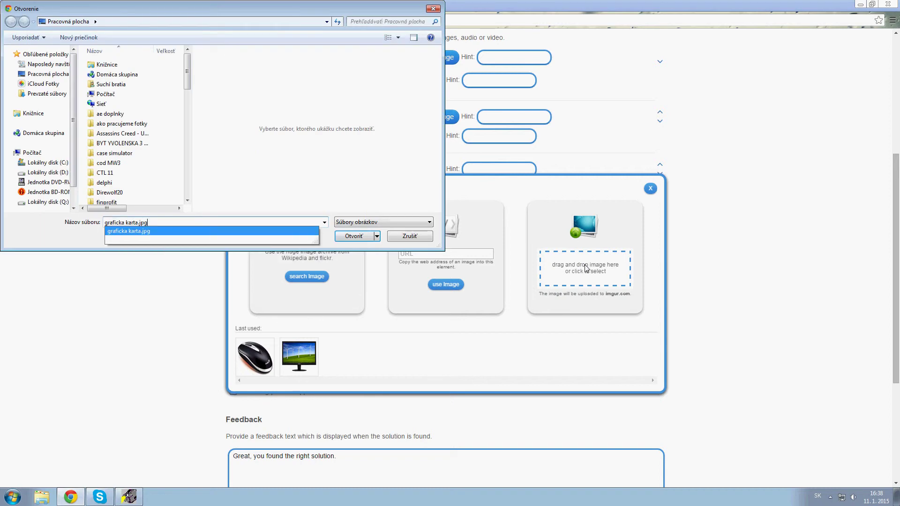
key("Return")
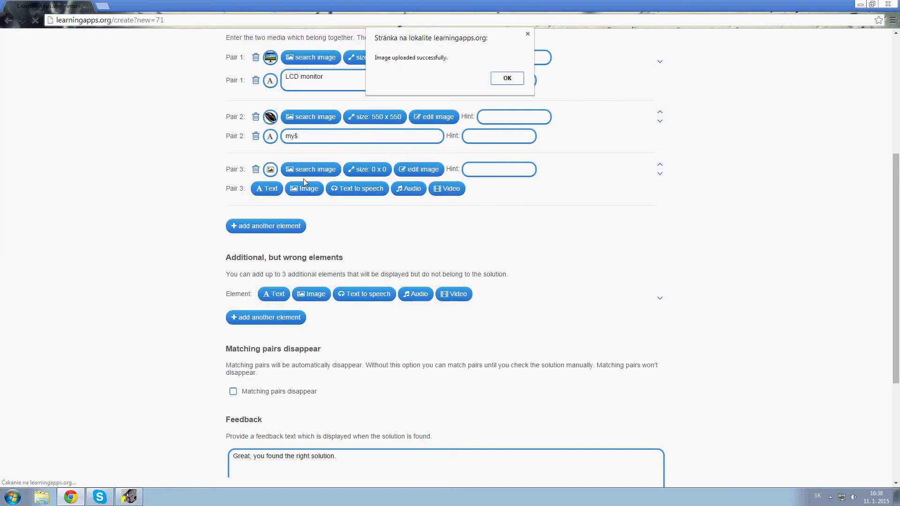
left_click(507, 78)
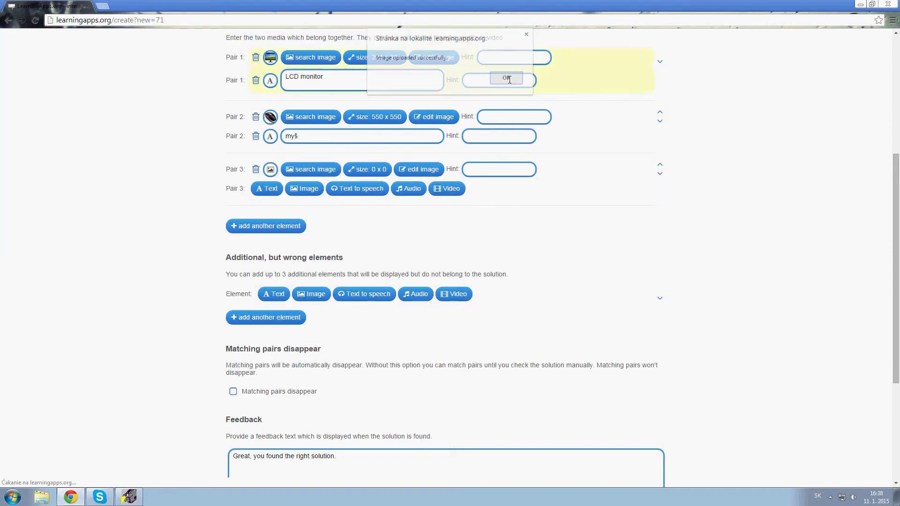
left_click(269, 189)
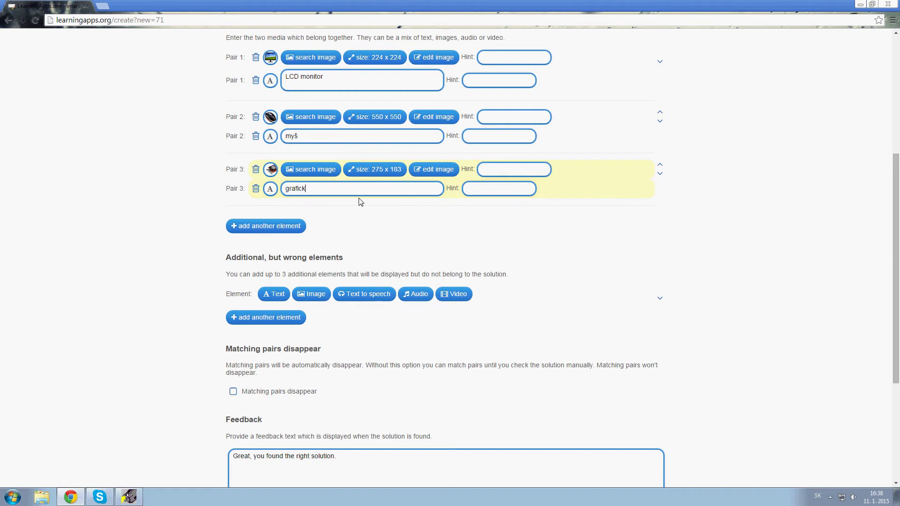
type("grafická karta")
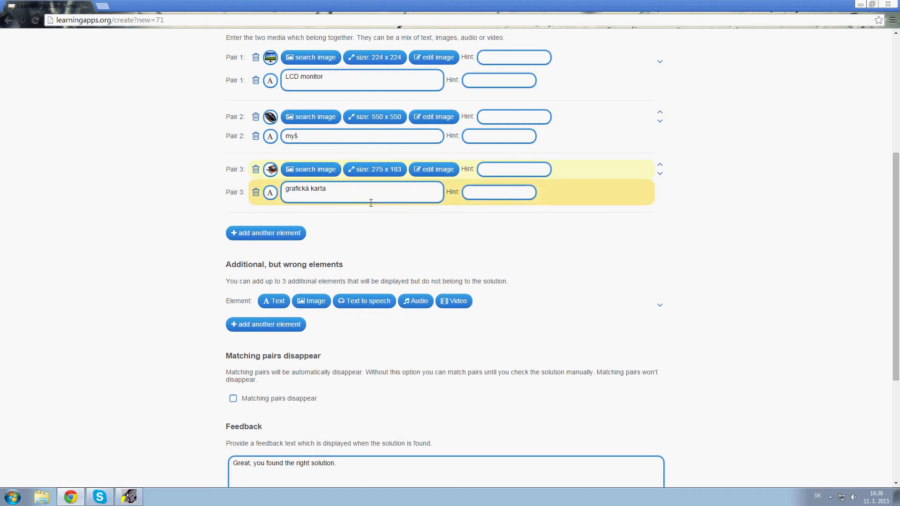
left_click(276, 241)
Add Pair 4 with a keyboard photo from an archive search for 'PC keyboard', second element text.
left_click(292, 227)
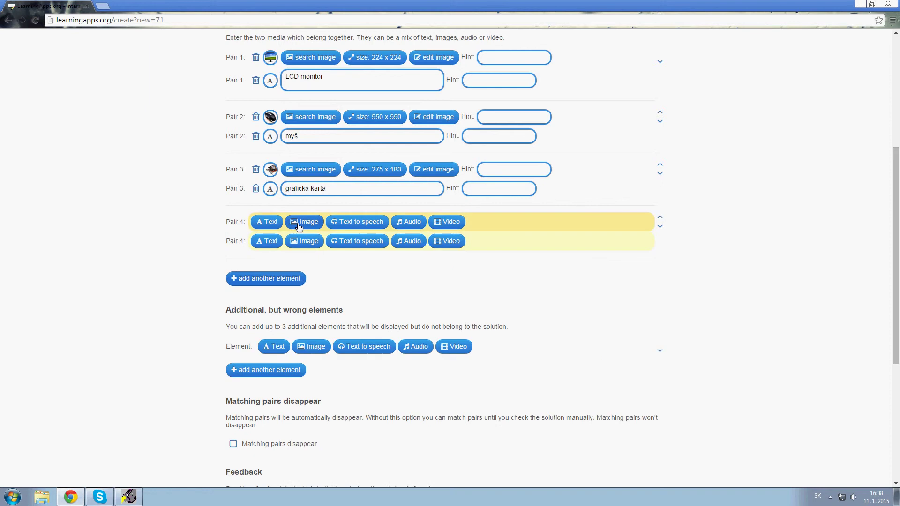
left_click(300, 221)
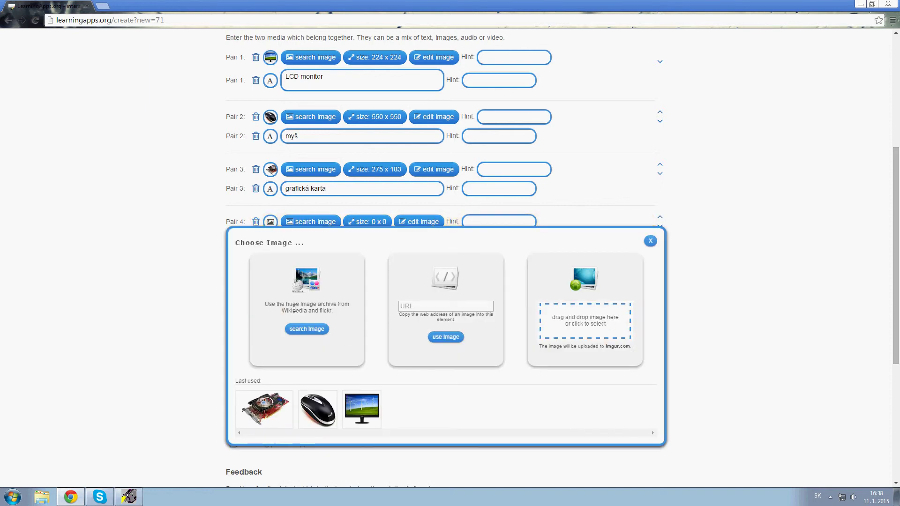
left_click(298, 332)
left_click(301, 242)
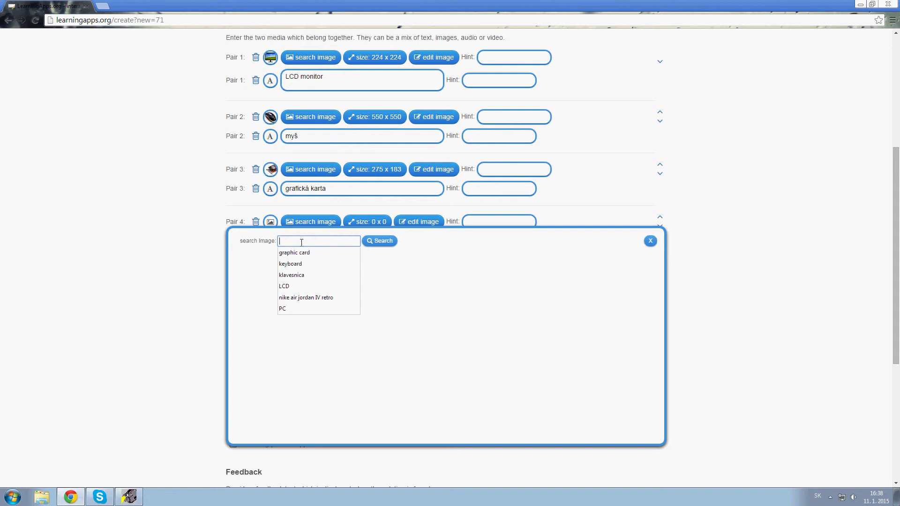
type("PC ke")
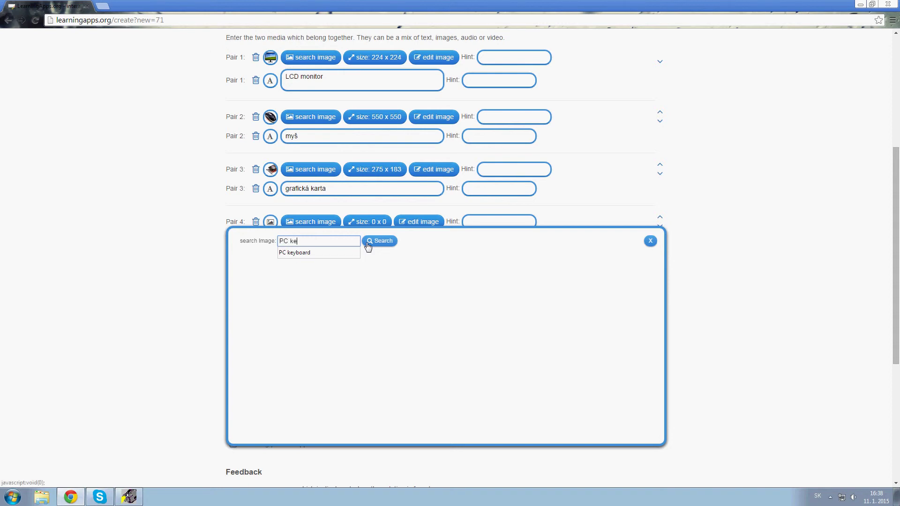
type("yboard")
left_click(368, 243)
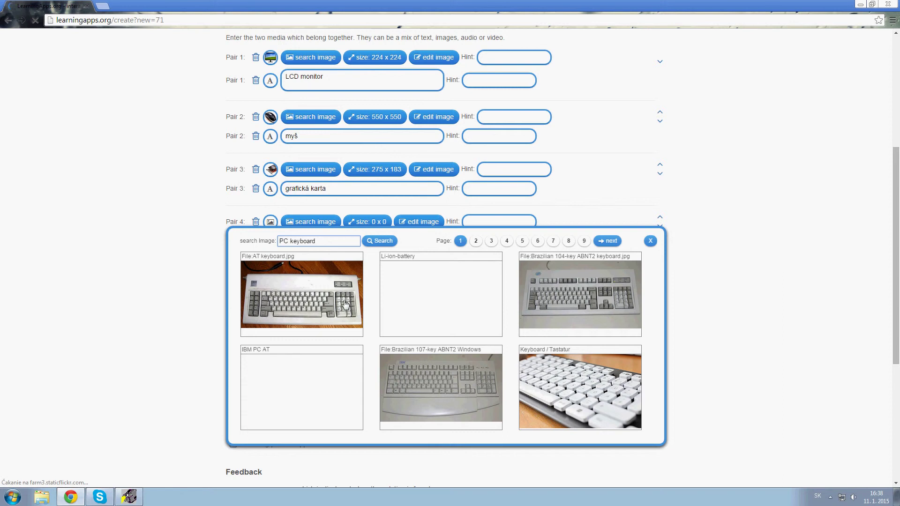
left_click(421, 388)
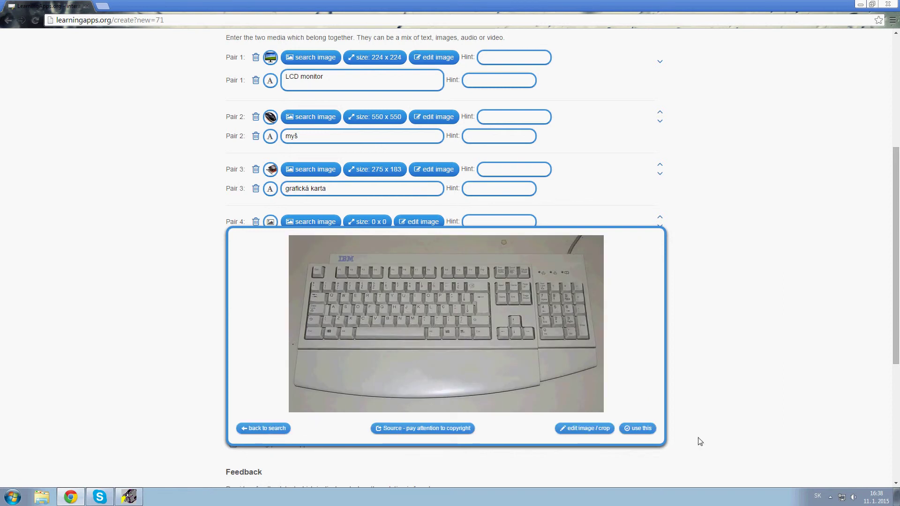
left_click(640, 428)
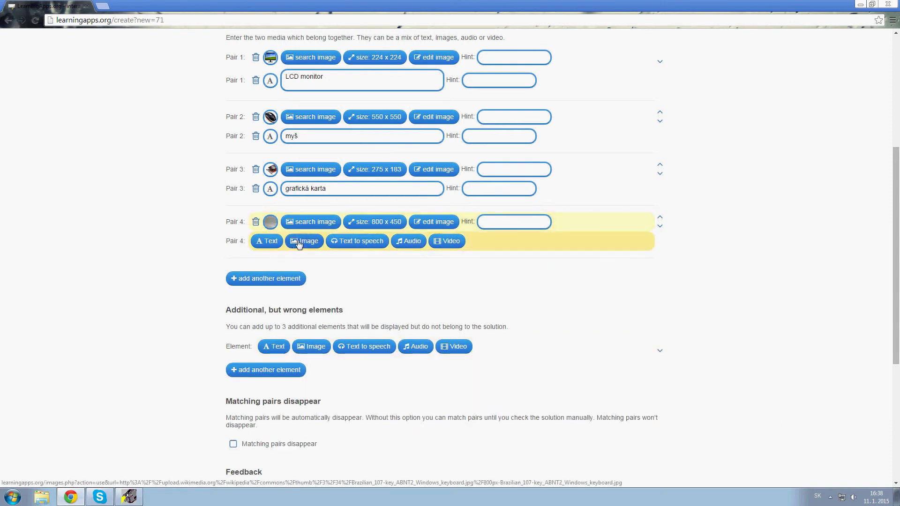
left_click(266, 241)
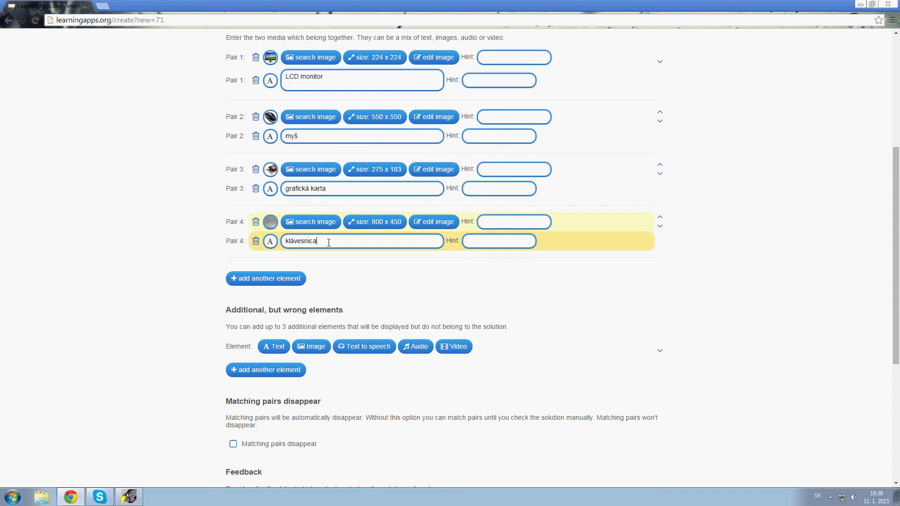
Name Pair 4 'klávesnica', then add Pair 5 with disk.jpg and the text 'hard disk'.
type("klávesnica")
left_click(281, 279)
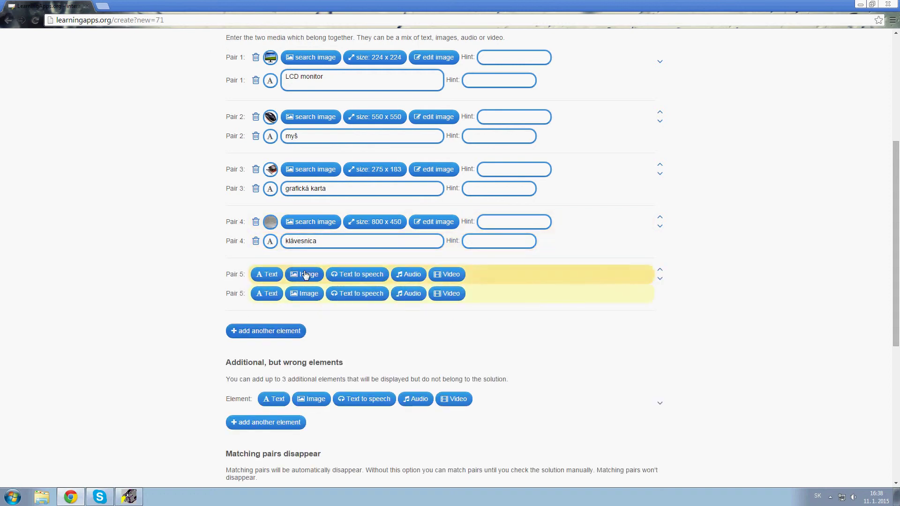
left_click(304, 274)
left_click(583, 363)
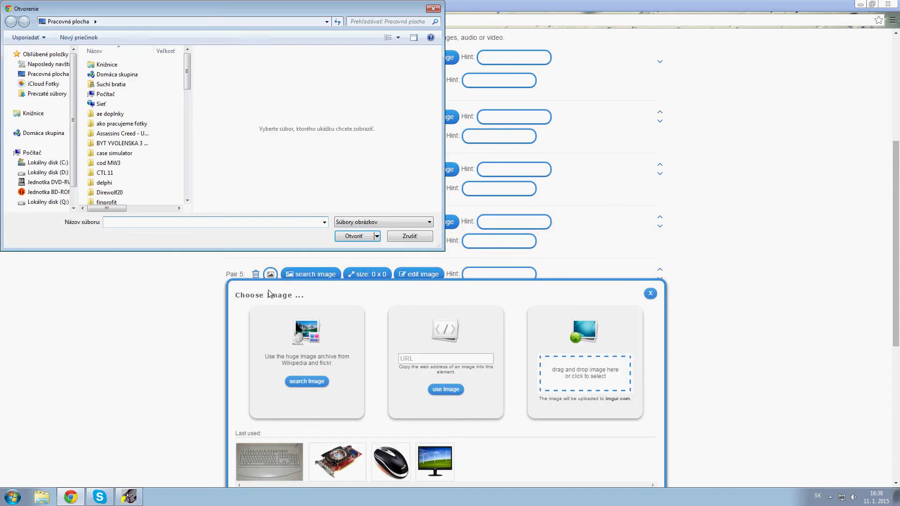
type("disk.jpg")
key("Return")
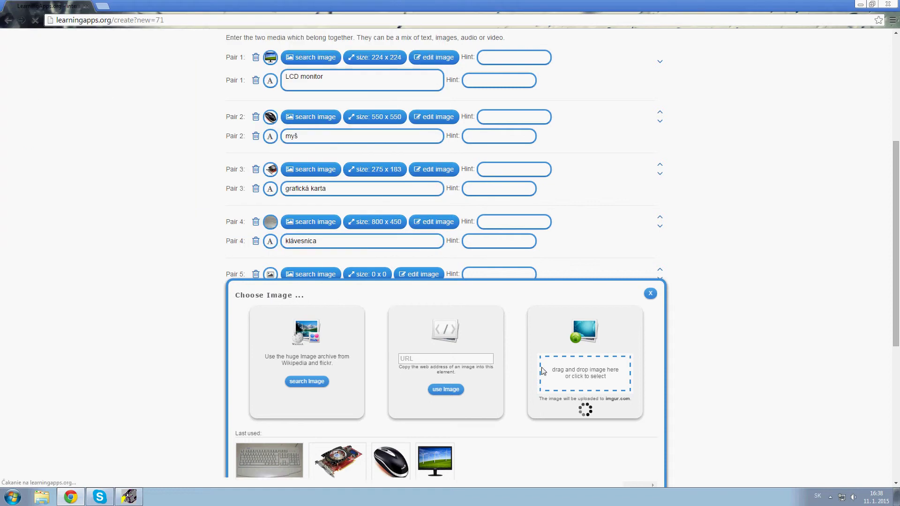
scroll(564, 356, "down", 3)
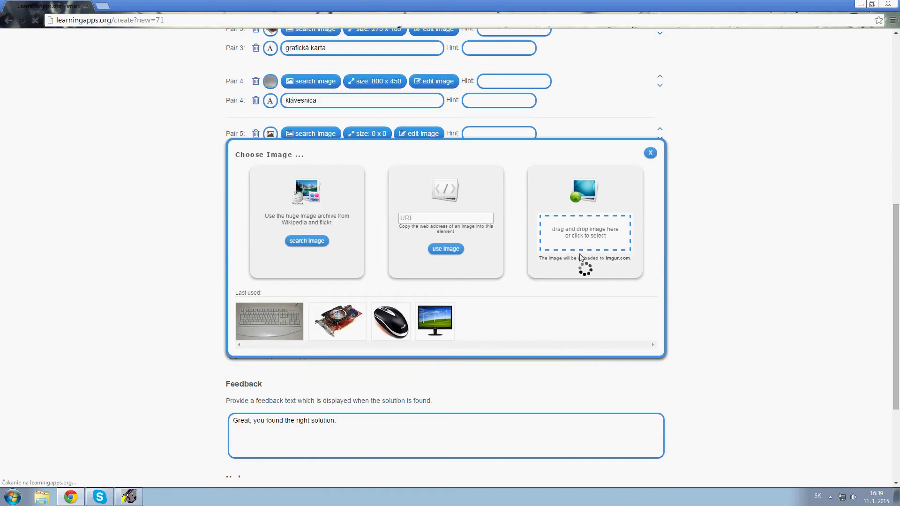
left_click(506, 80)
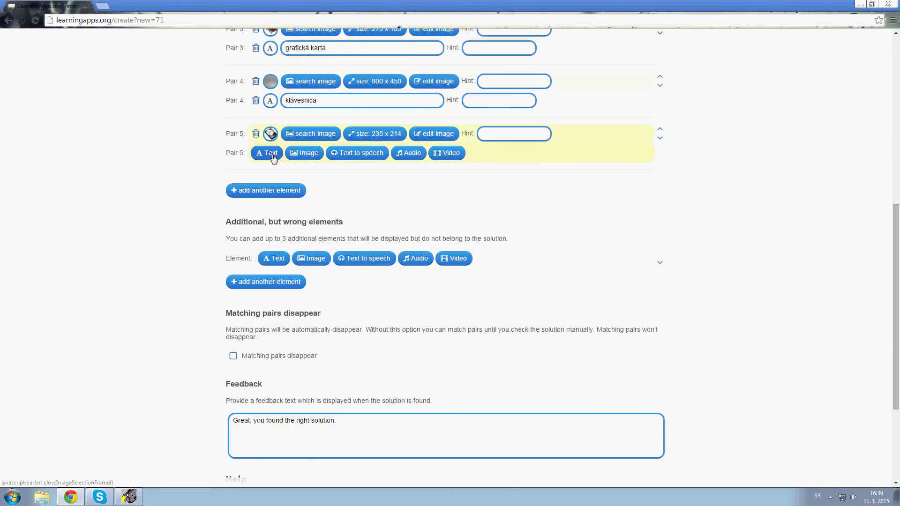
left_click(268, 153)
type("hard disk")
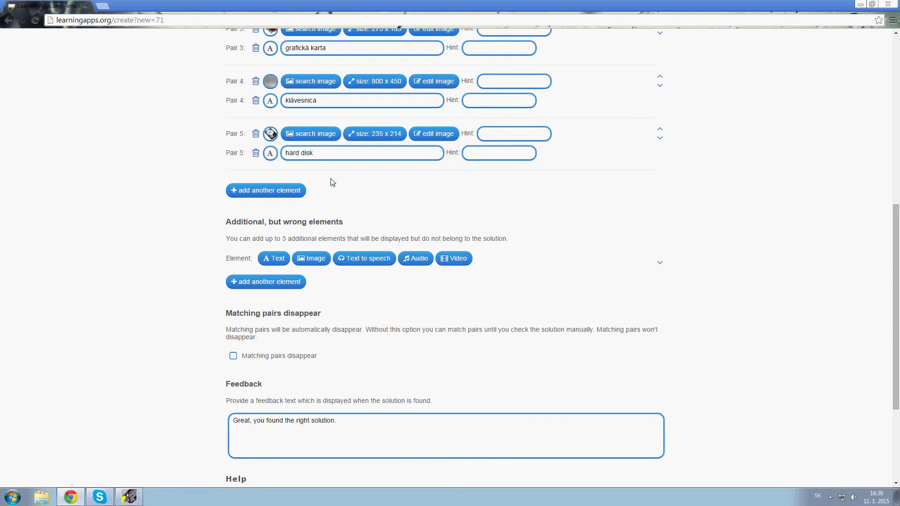
Add Pair 6 with the uploaded pocitac.jpg image and the text 'PC'.
left_click(302, 190)
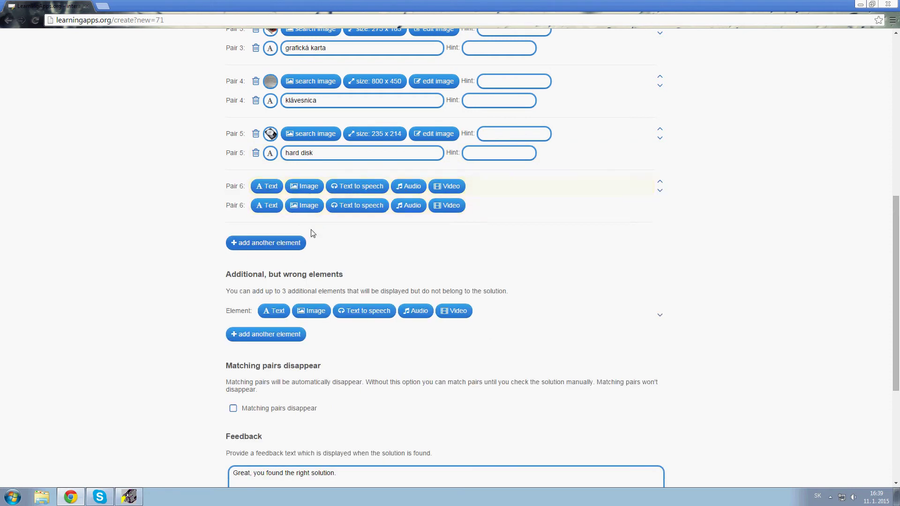
left_click(301, 187)
left_click(613, 285)
type("po")
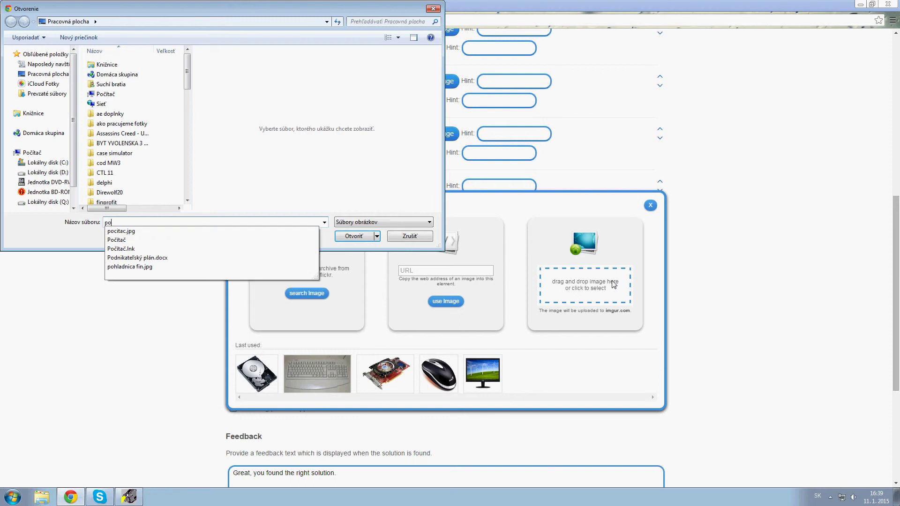
key("Down")
key("Return")
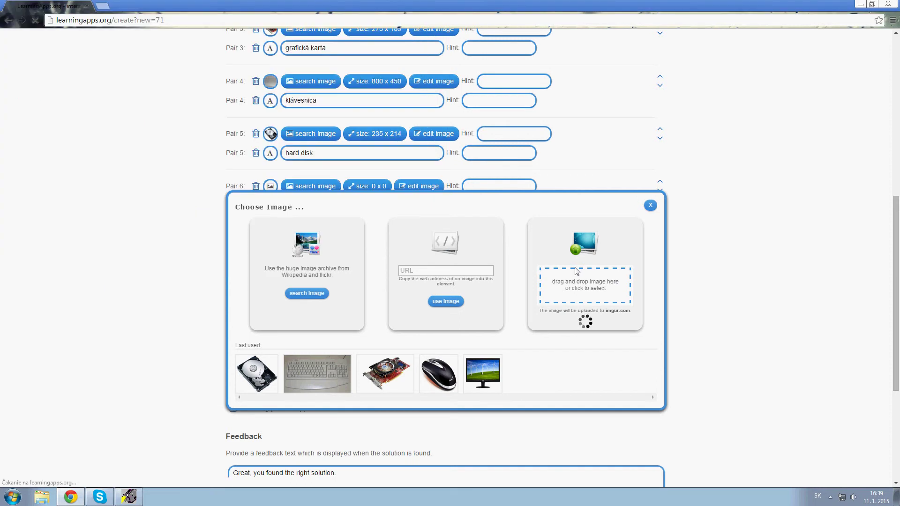
left_click(507, 78)
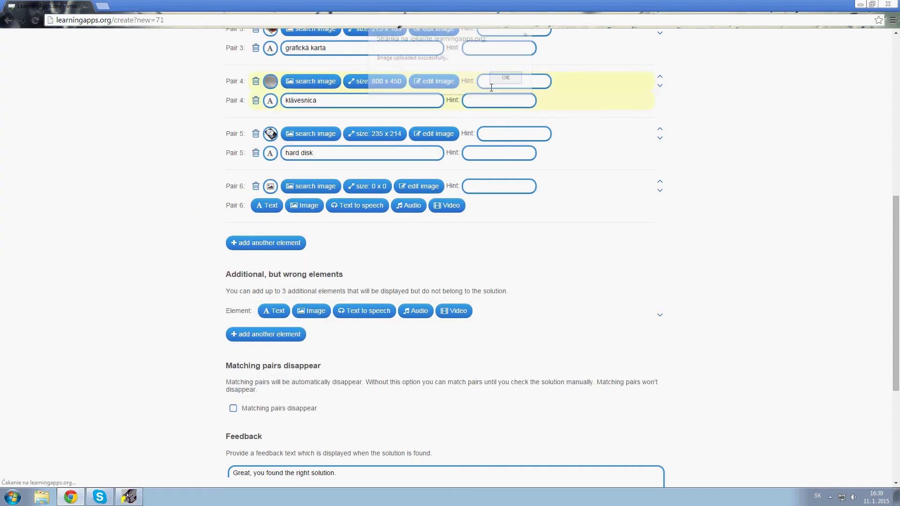
mouse_move(274, 190)
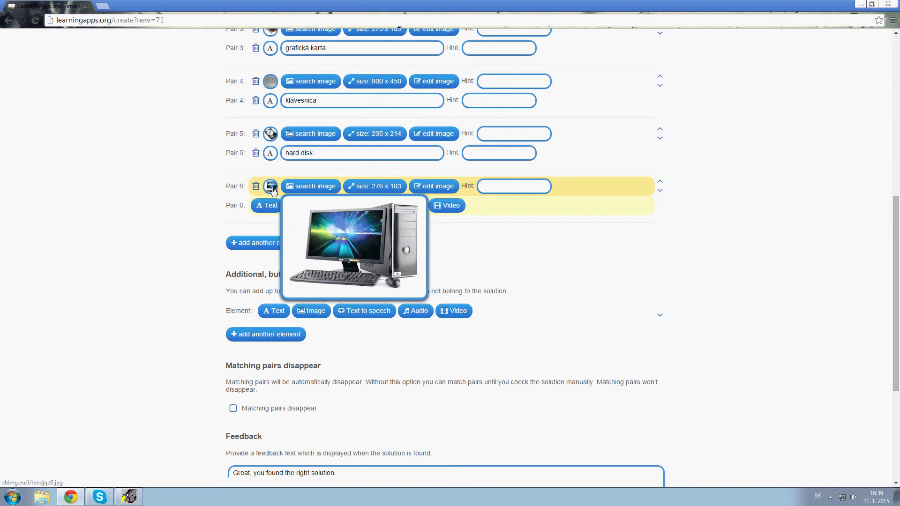
left_click(270, 205)
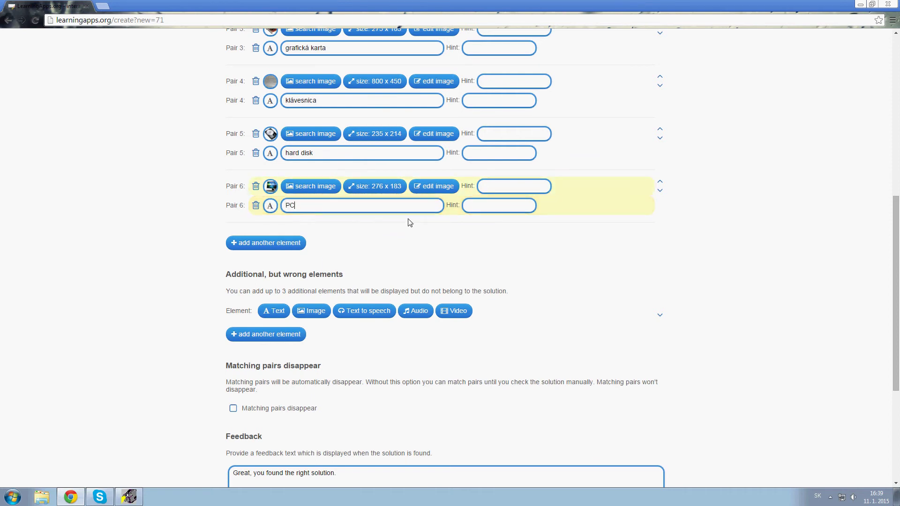
scroll(354, 247, "up", 4)
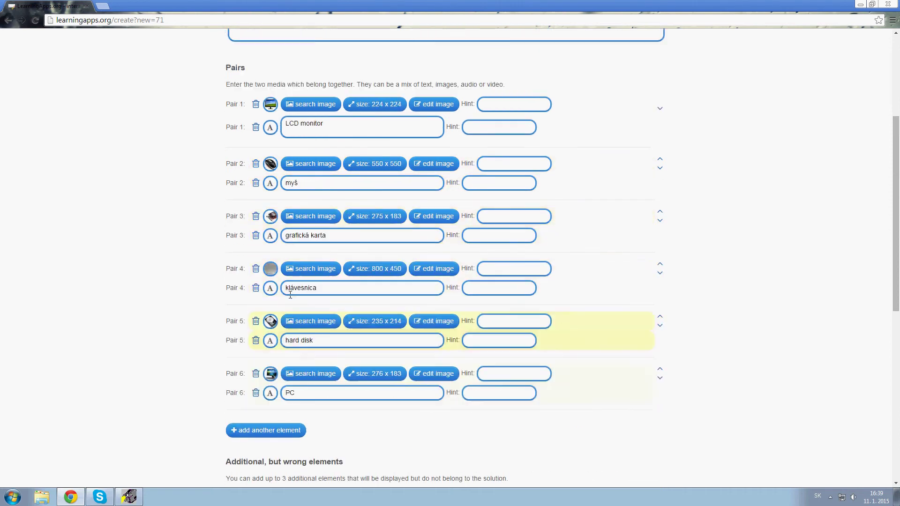
Add Pair 7 and upload zakladna doska.jpg as its image.
left_click(285, 430)
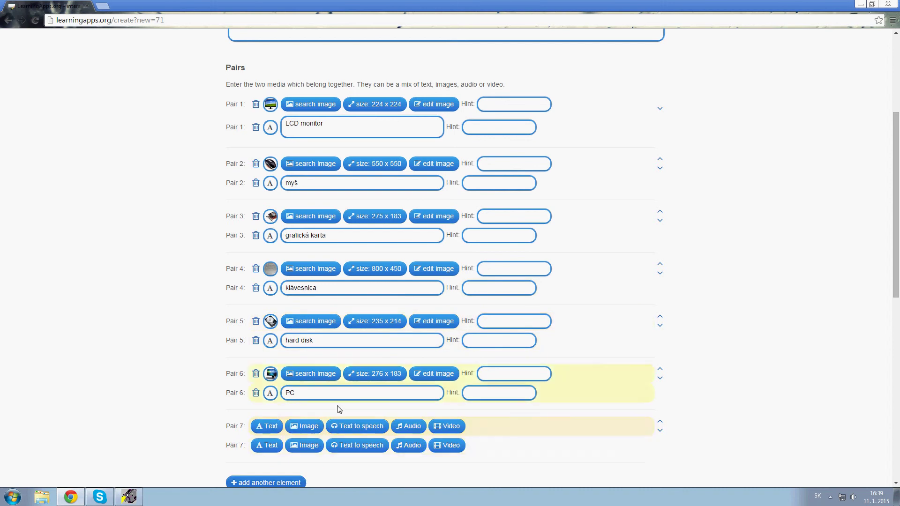
left_click(316, 427)
scroll(316, 431, "down", 3)
left_click(592, 384)
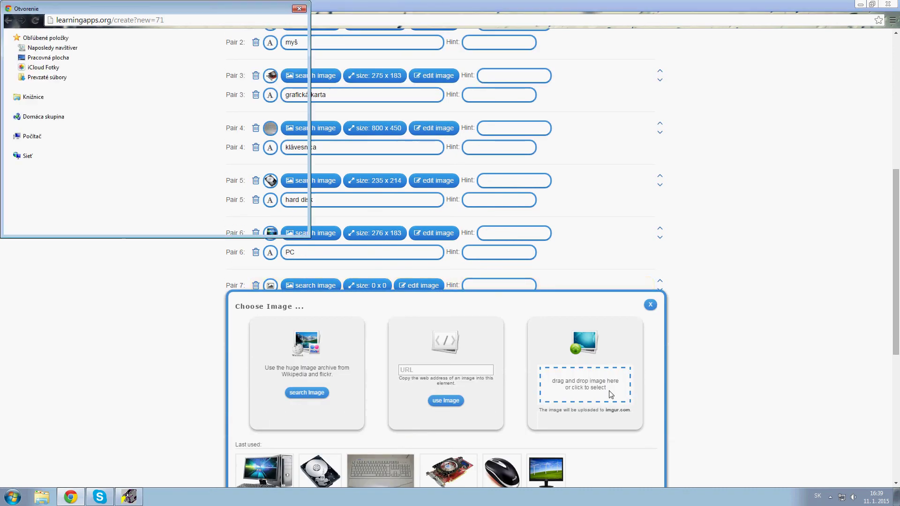
type("za")
key("Down")
key("Return")
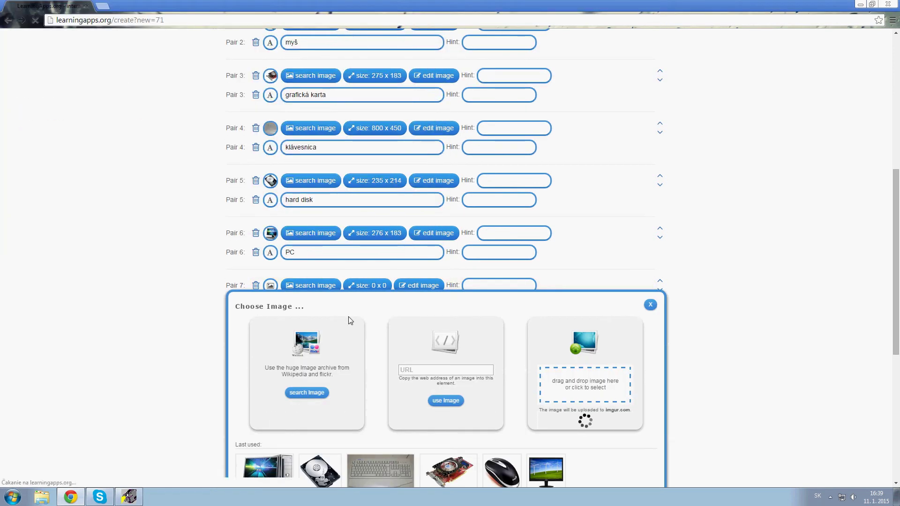
scroll(349, 320, "down", 4)
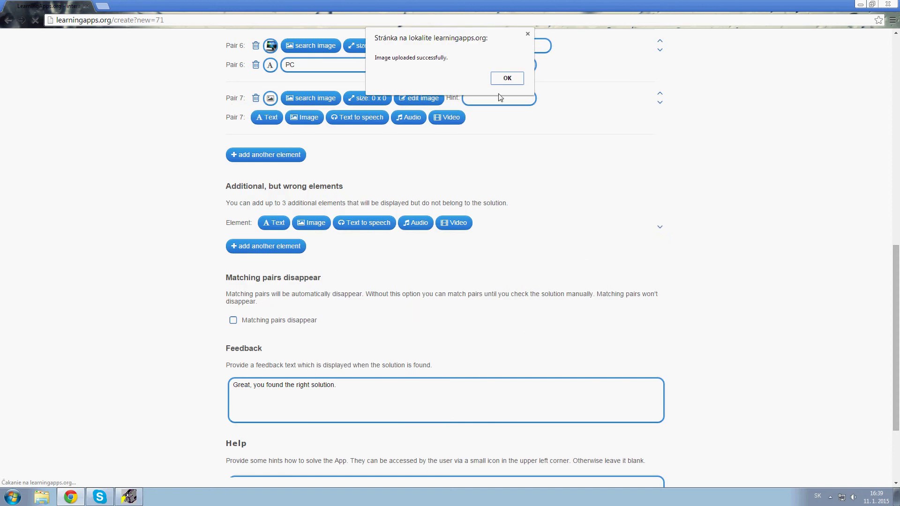
left_click(502, 80)
scroll(301, 304, "up", 3)
Match it with the text 'základná doska', correcting the accented letters.
left_click(276, 258)
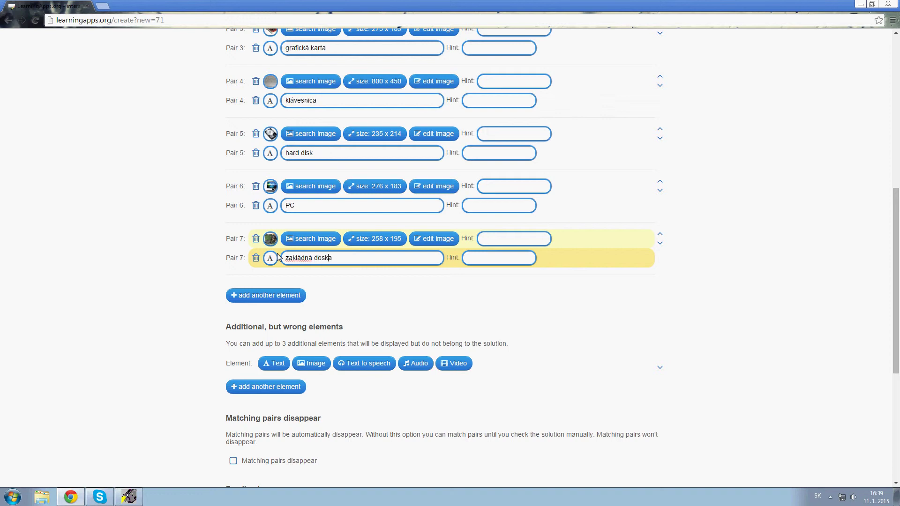
key("BackSpace")
type("a")
key("Left")
key("Left")
key("BackSpace")
type("á")
scroll(309, 267, "up", 4)
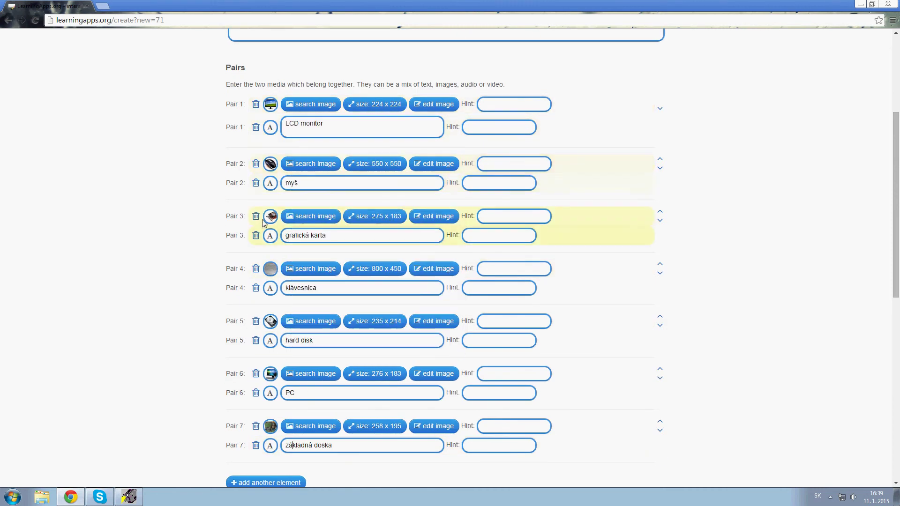
scroll(264, 282, "down", 2)
Add Pair 8 with tlaciaren.jpg and the text 'tlačiareň', then add a ninth pair.
left_click(270, 388)
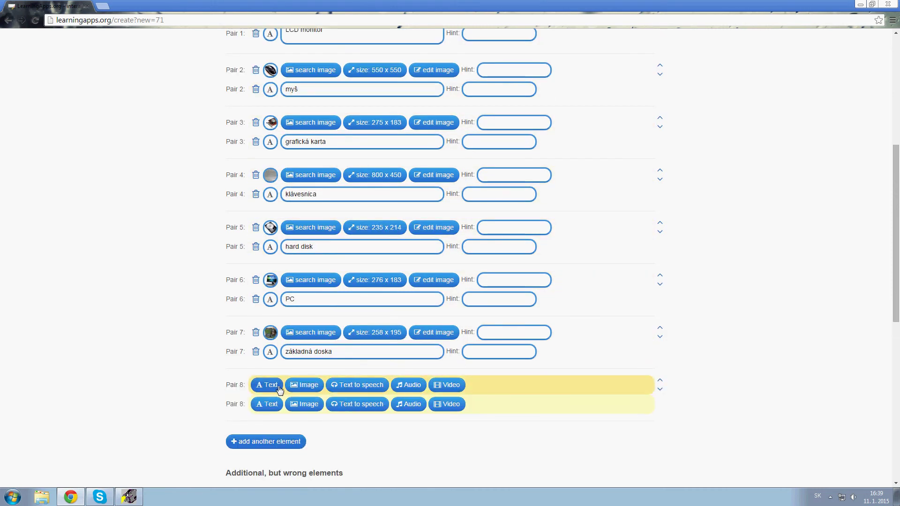
left_click(305, 385)
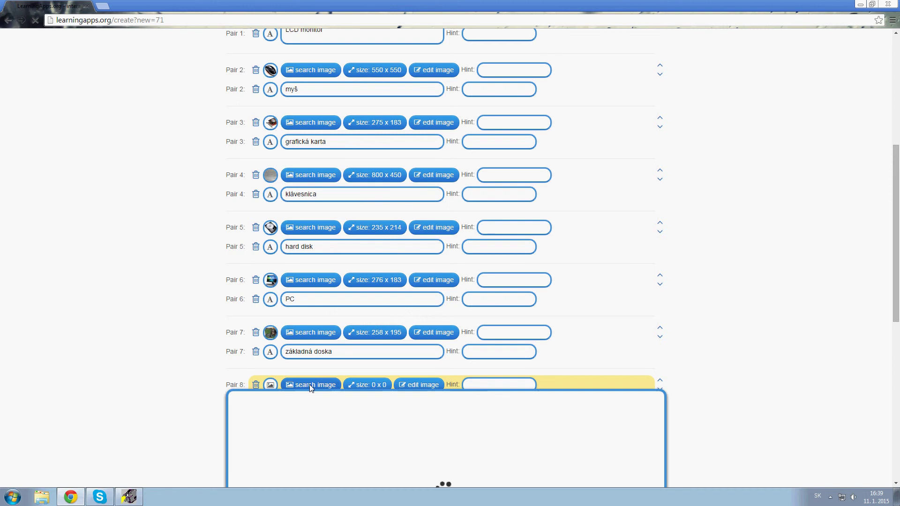
left_click(579, 298)
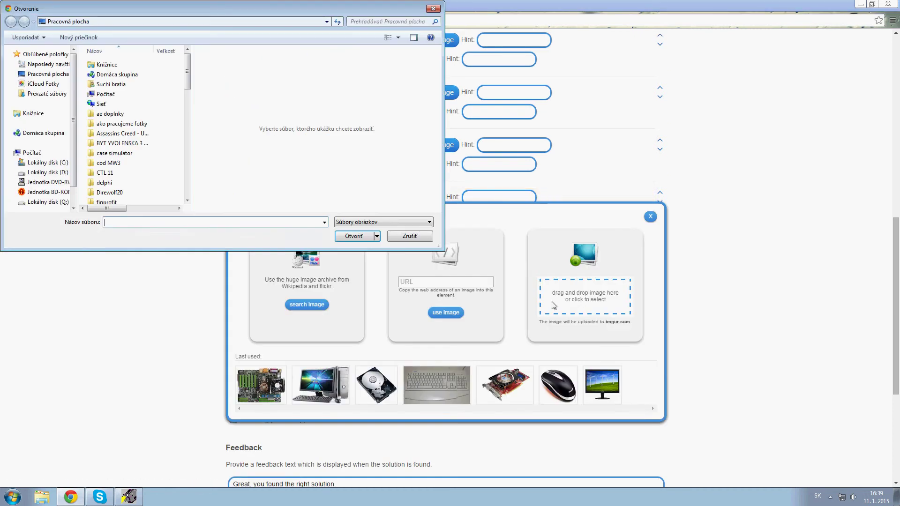
type("tla")
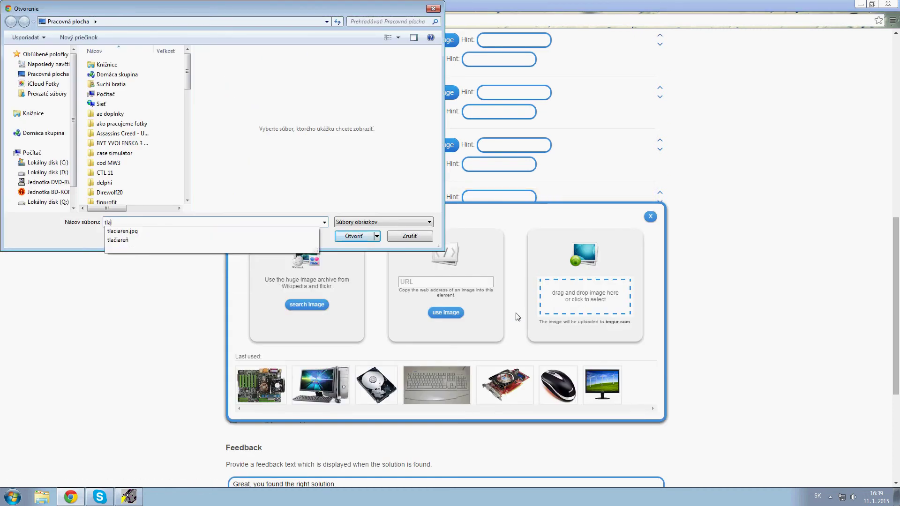
key("Down")
key("Return")
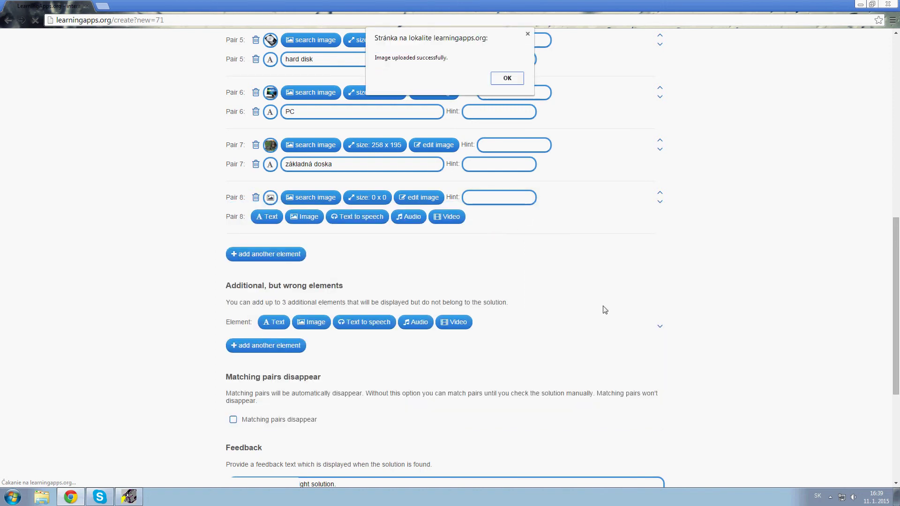
left_click(510, 80)
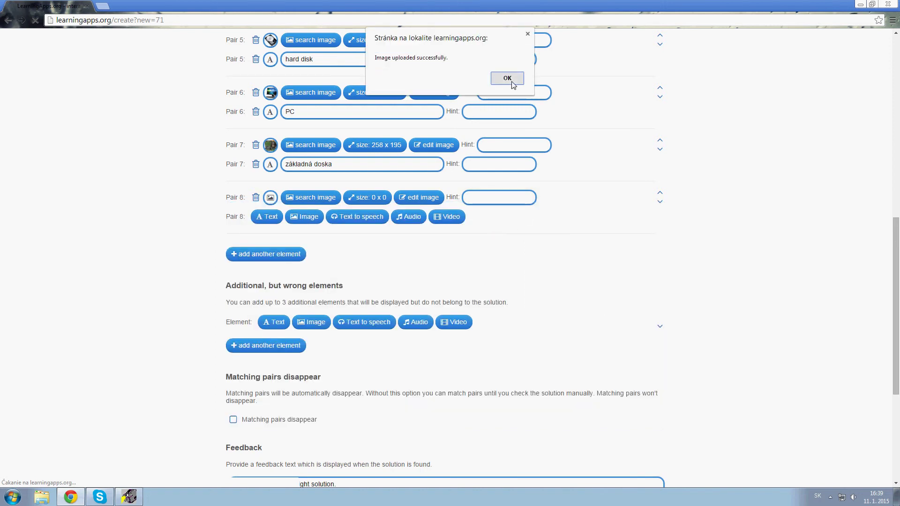
left_click(267, 216)
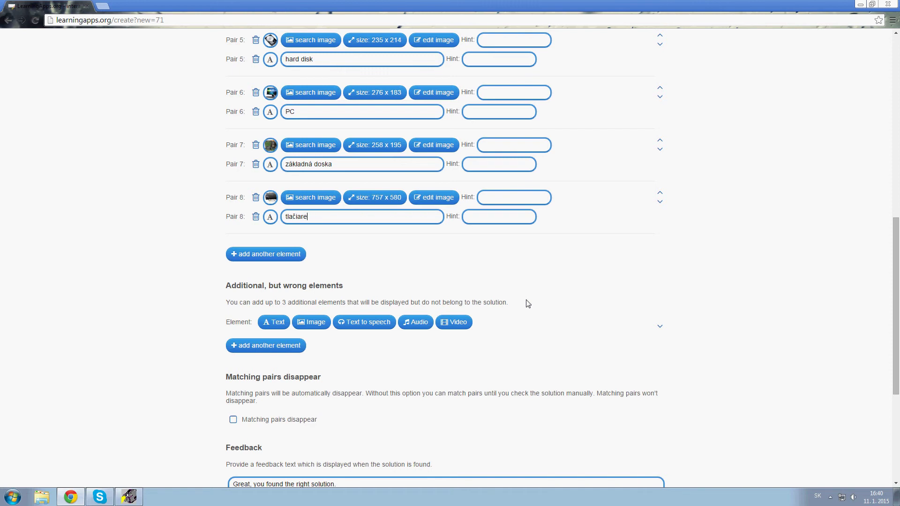
left_click(293, 255)
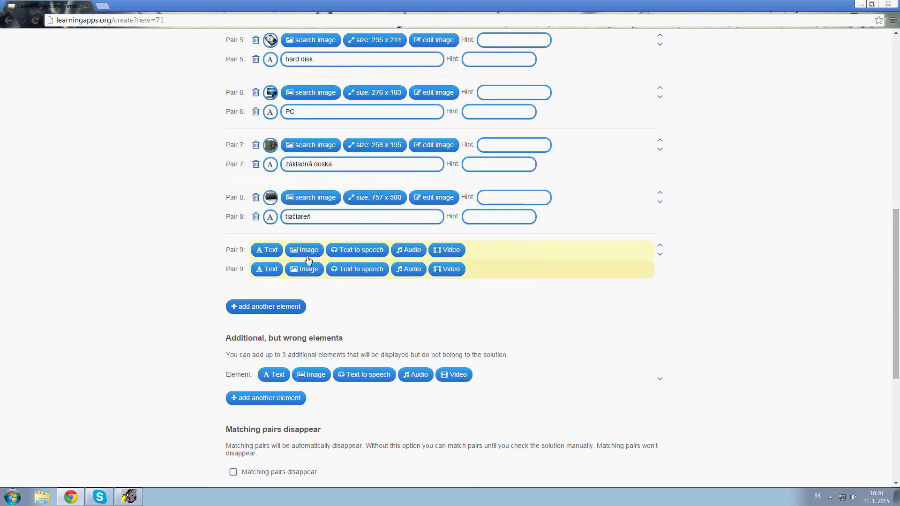
Give Pair 9 a headphones photo from a 'headphone' archive search, labelled 'slúchatká', and add Pair 10.
left_click(307, 249)
left_click(322, 358)
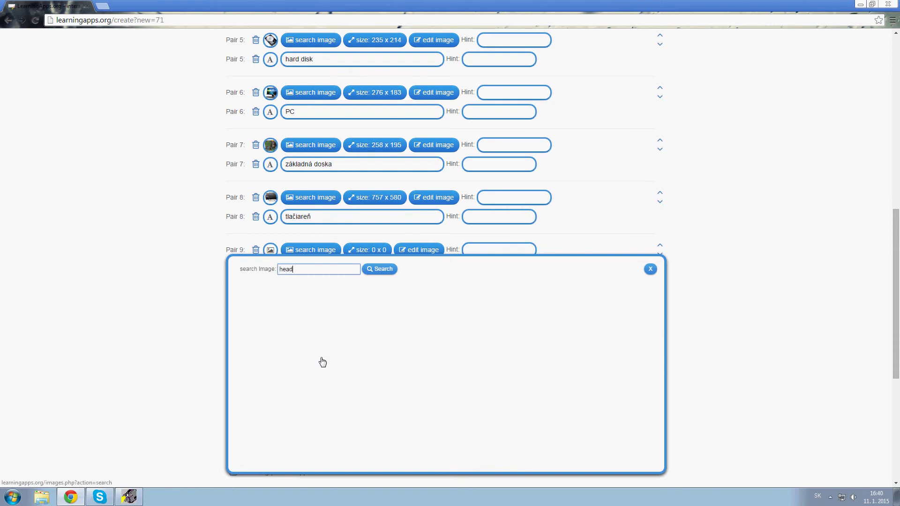
type("headphone")
key("Return")
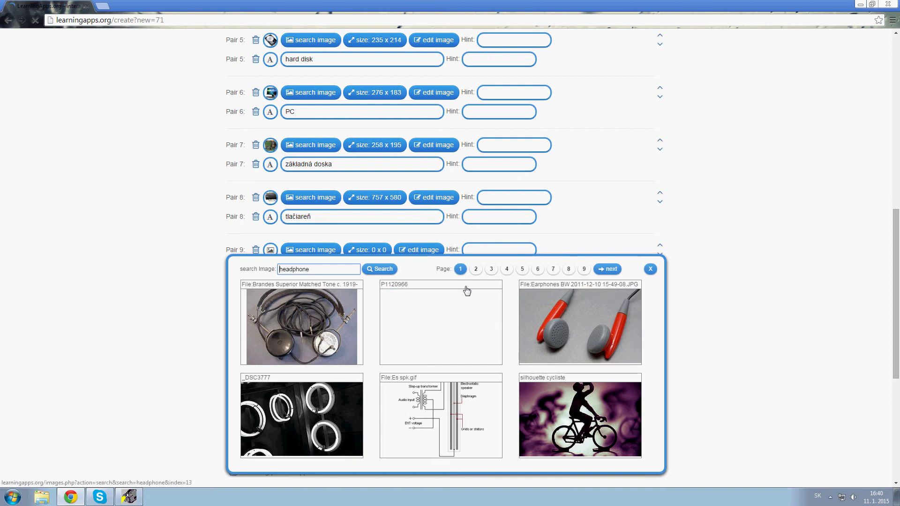
left_click(442, 331)
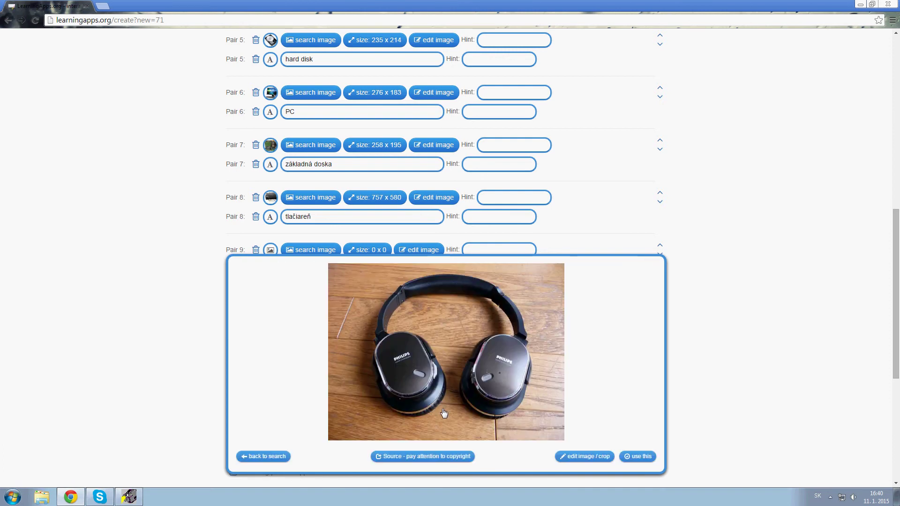
left_click(632, 455)
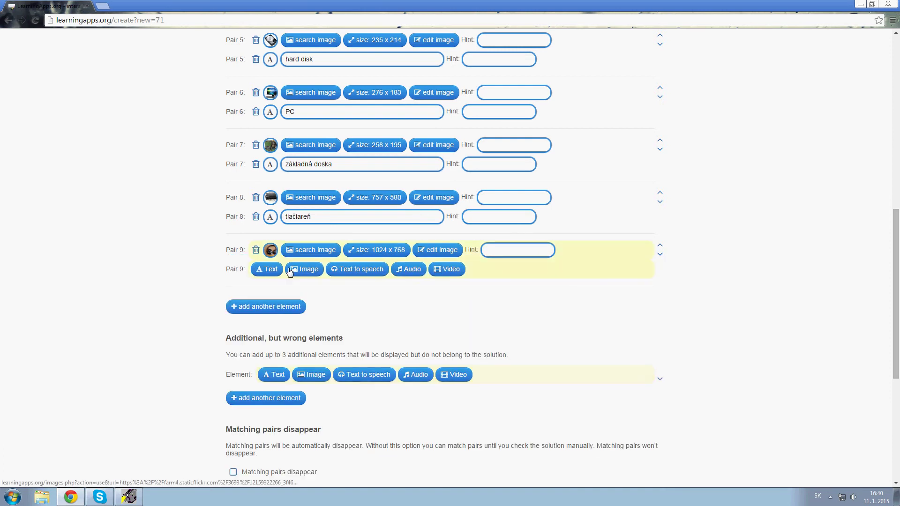
type("slúchatká")
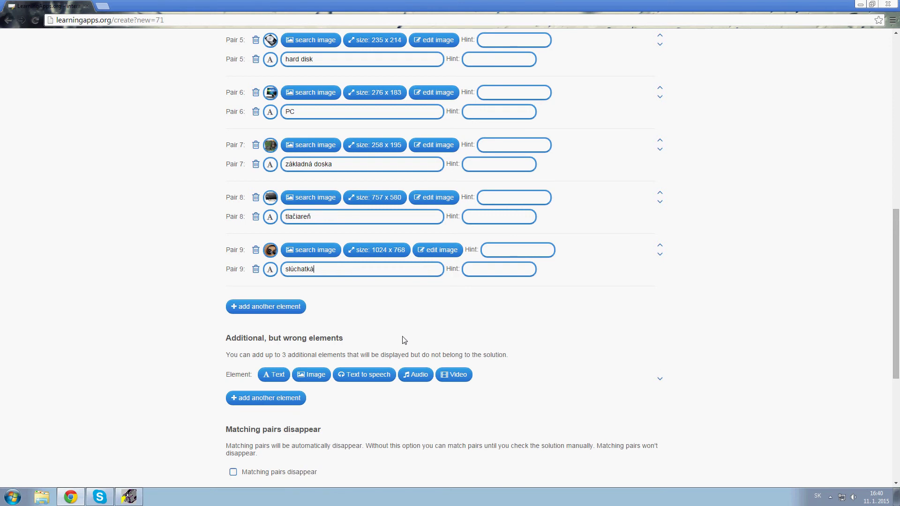
left_click(267, 306)
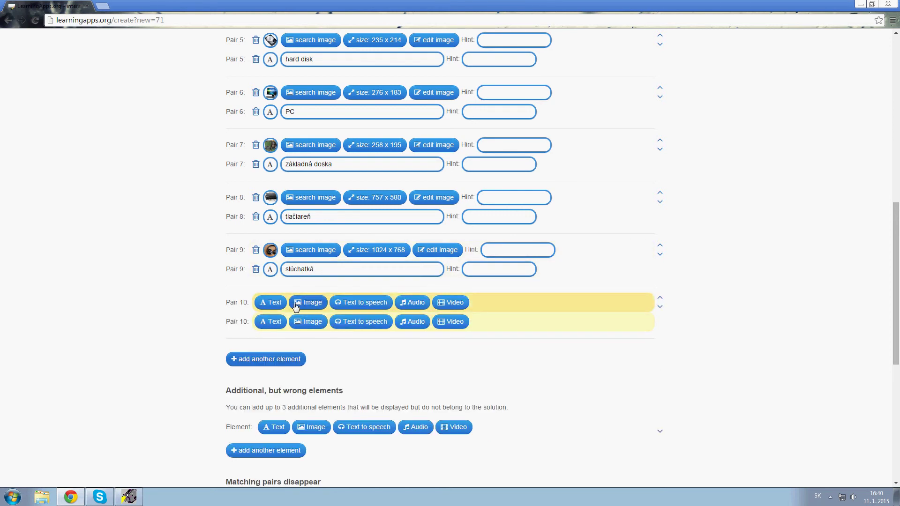
Search the archive for 'reproductor' and 'reproductors' for Pair 10, close it, and open a new tab.
left_click(296, 303)
left_click(310, 409)
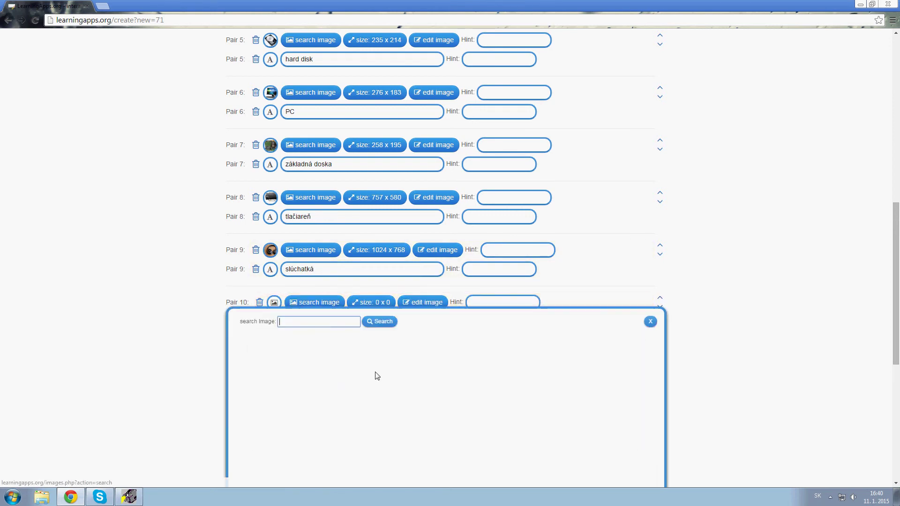
type("reproductor")
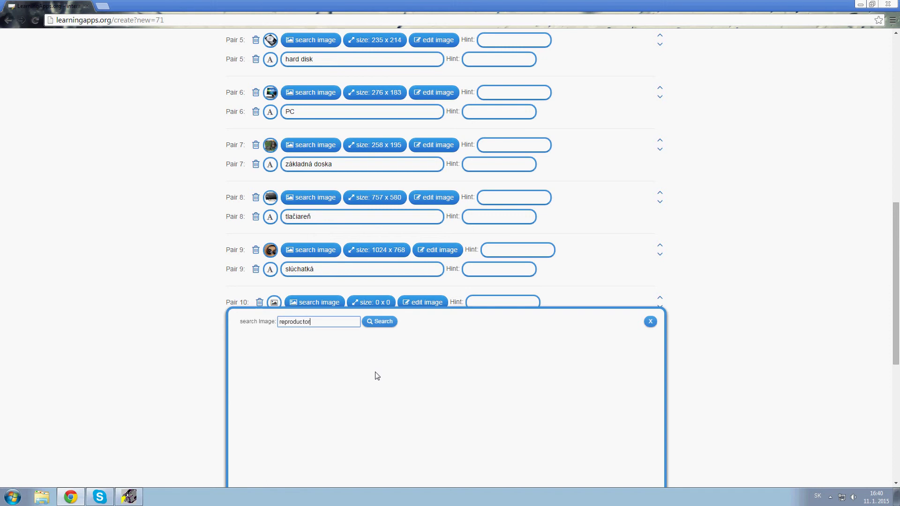
key("Return")
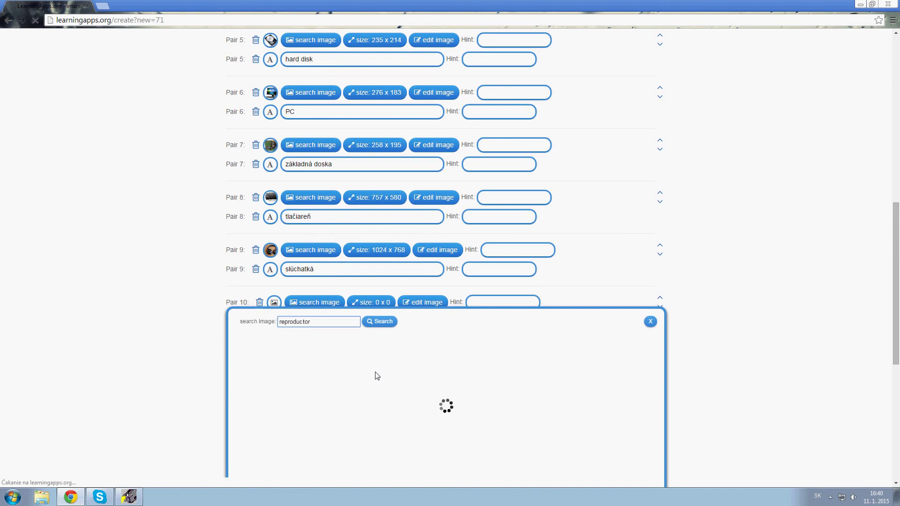
scroll(371, 370, "down", 1)
type("s")
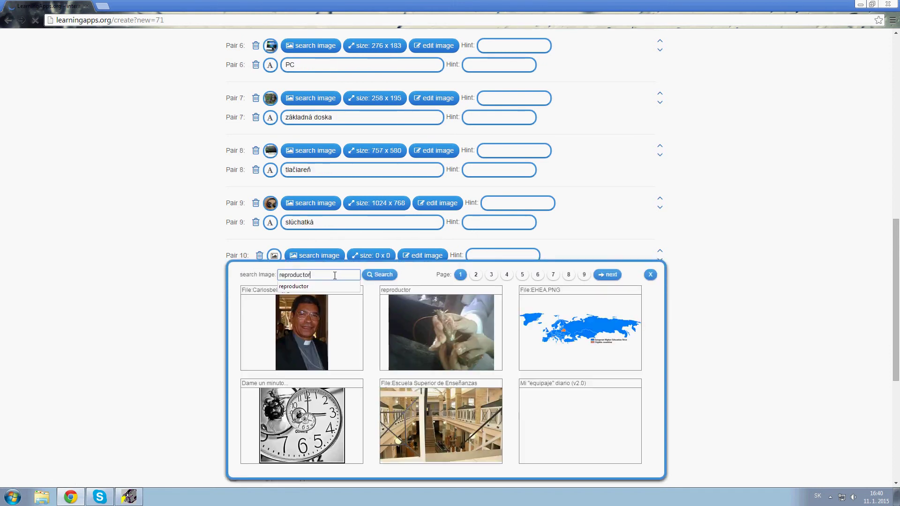
left_click(373, 276)
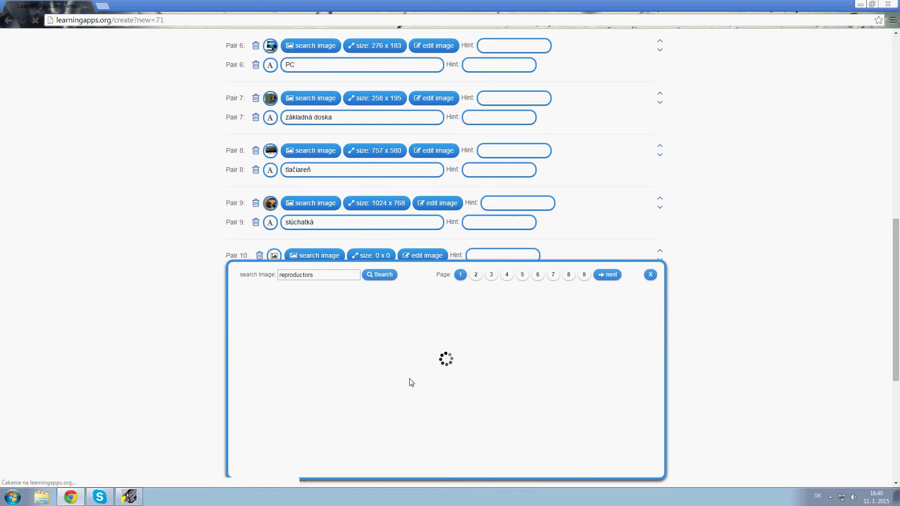
scroll(381, 338, "down", 2)
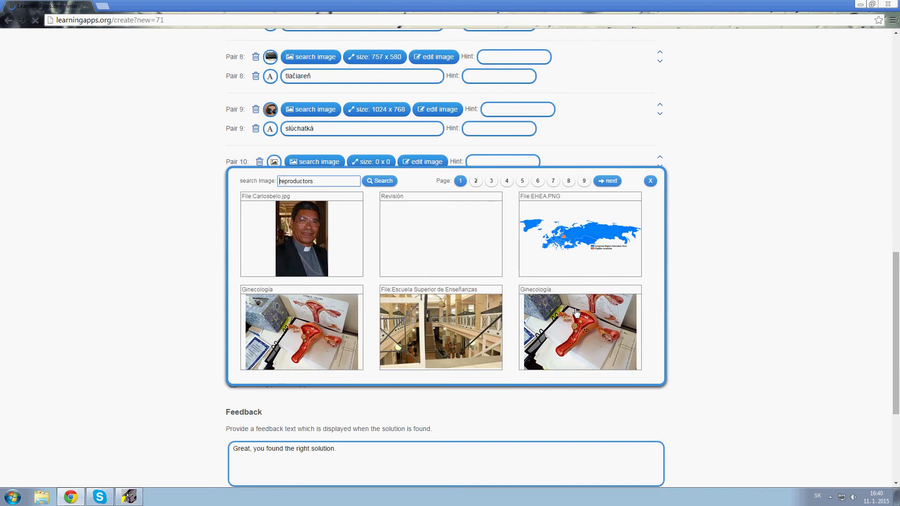
left_click(650, 181)
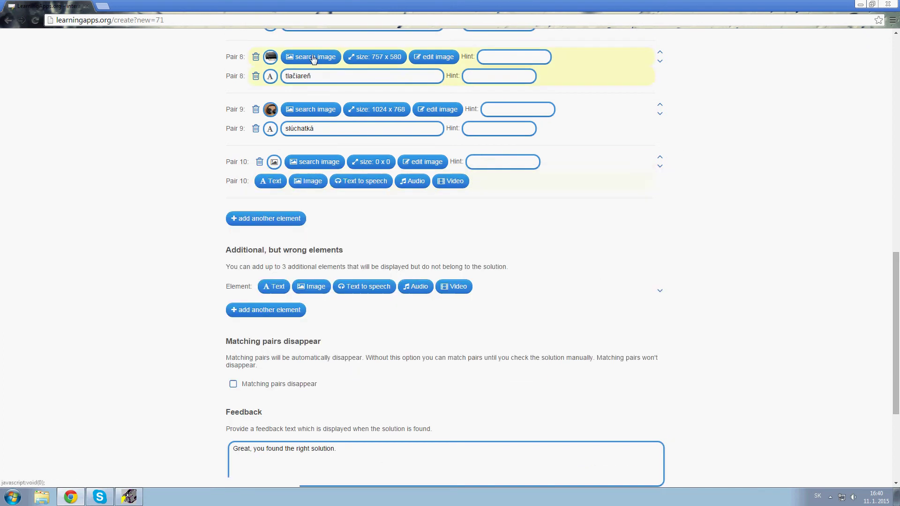
key("ctrl+t")
Search Google Images for 'reproduktory'.
type("g")
key("Return")
left_click(79, 3)
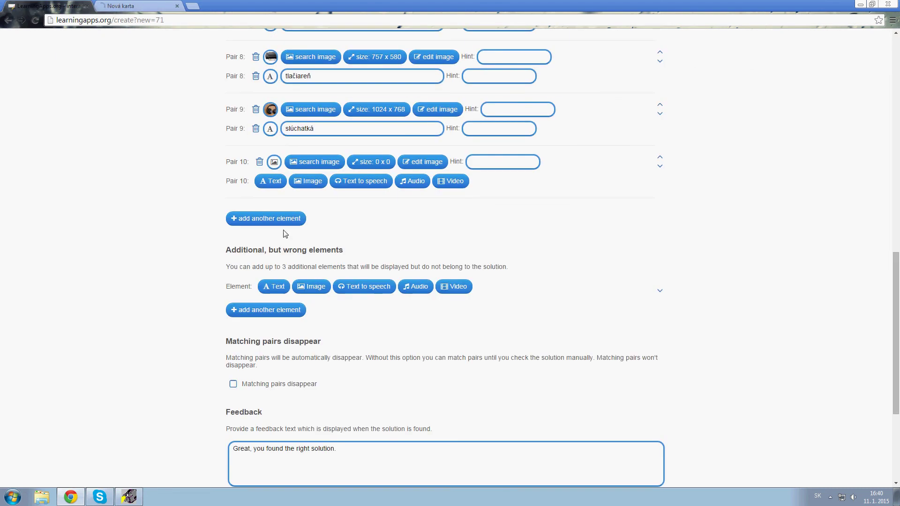
left_click(161, 5)
type("reprod")
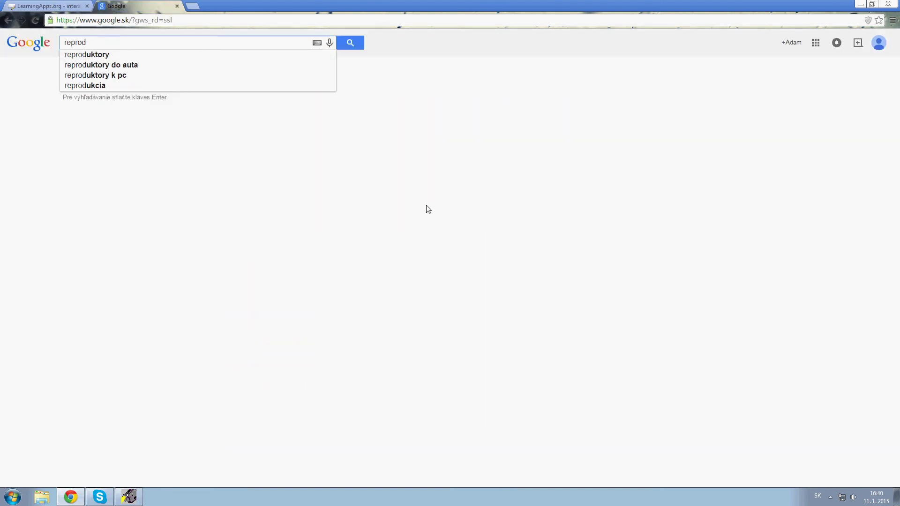
key("Down")
key("Return")
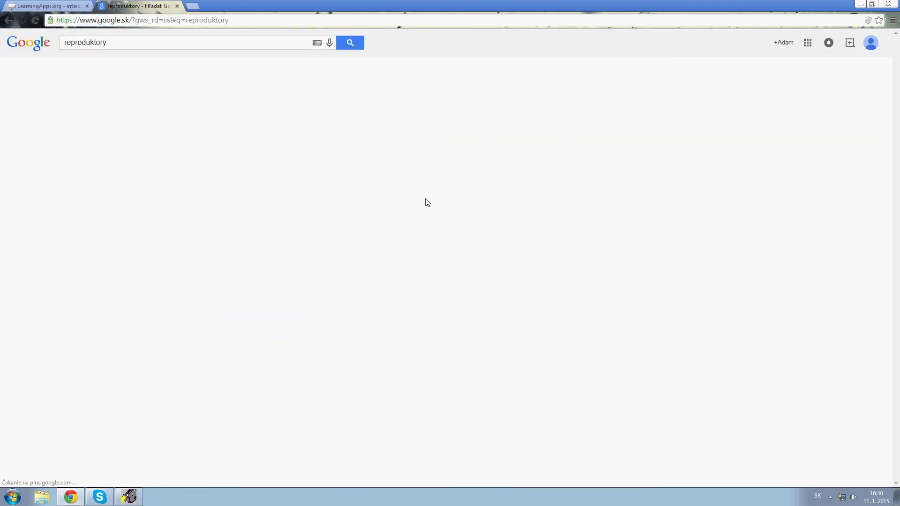
left_click(104, 74)
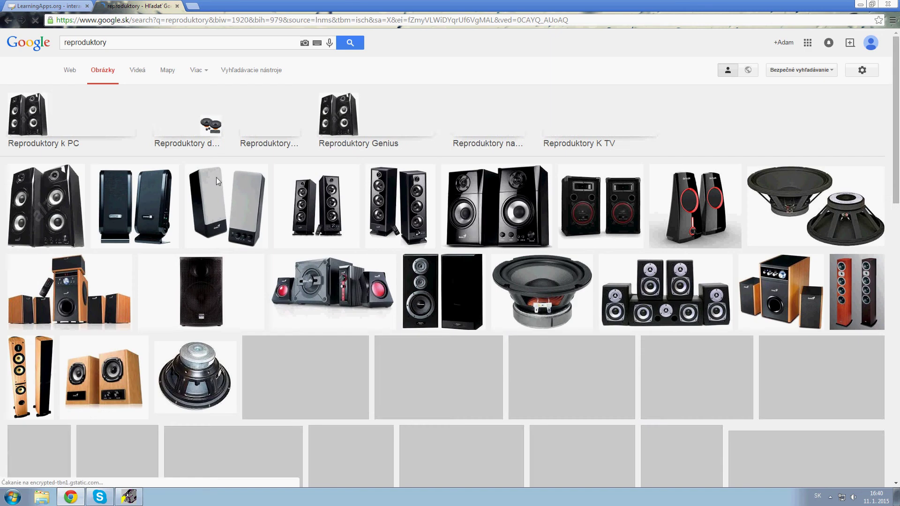
Save the desktop speakers picture as reproduktory_l.jpg and close the Google tab.
left_click(220, 188)
right_click(277, 321)
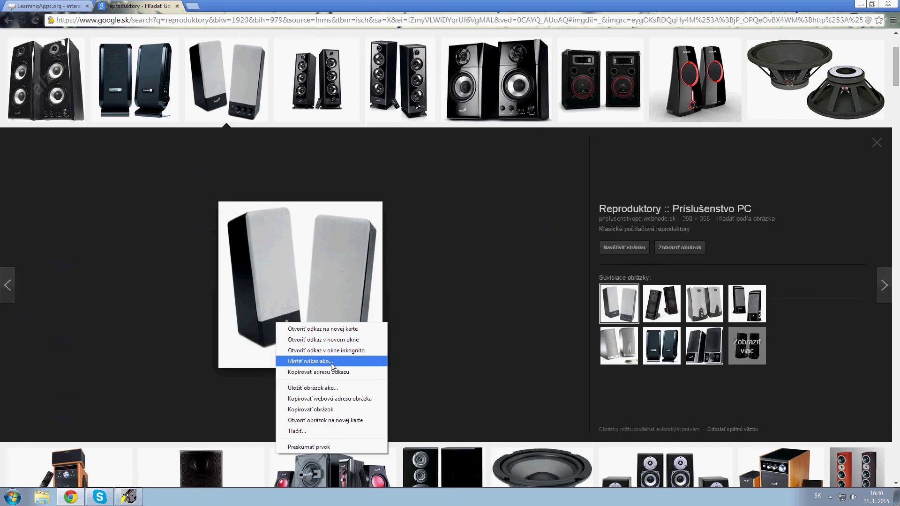
left_click(331, 385)
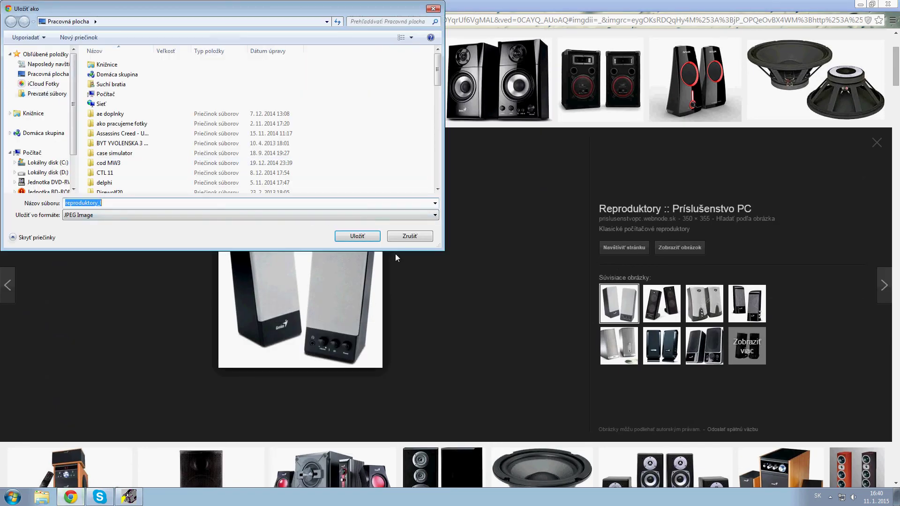
left_click(366, 240)
key("ctrl+w")
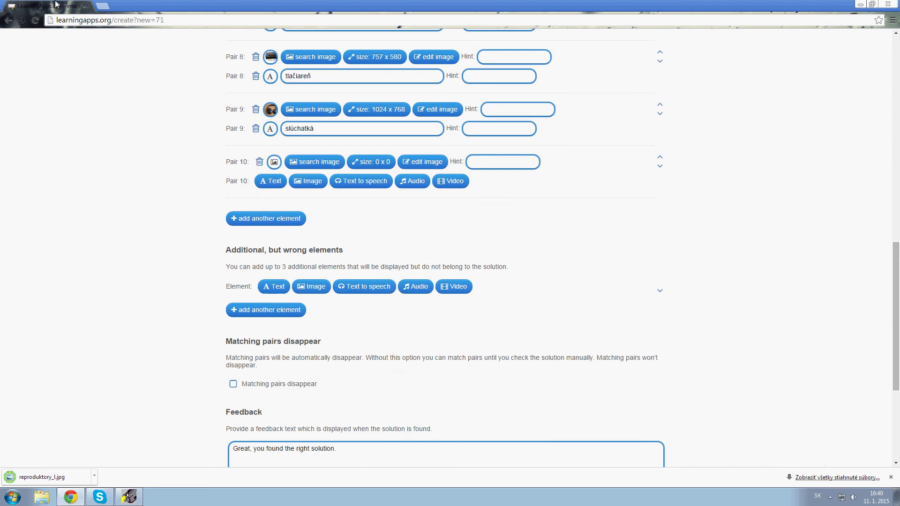
Upload reproduktory_l.jpg as Pair 10's picture and pair it with the text 'reproduktory'.
left_click(275, 164)
left_click(308, 161)
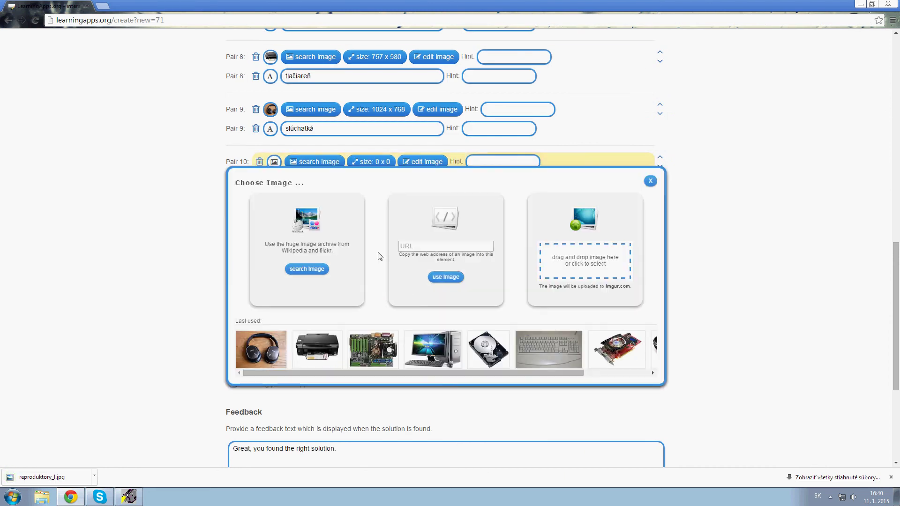
left_click(574, 278)
type("re")
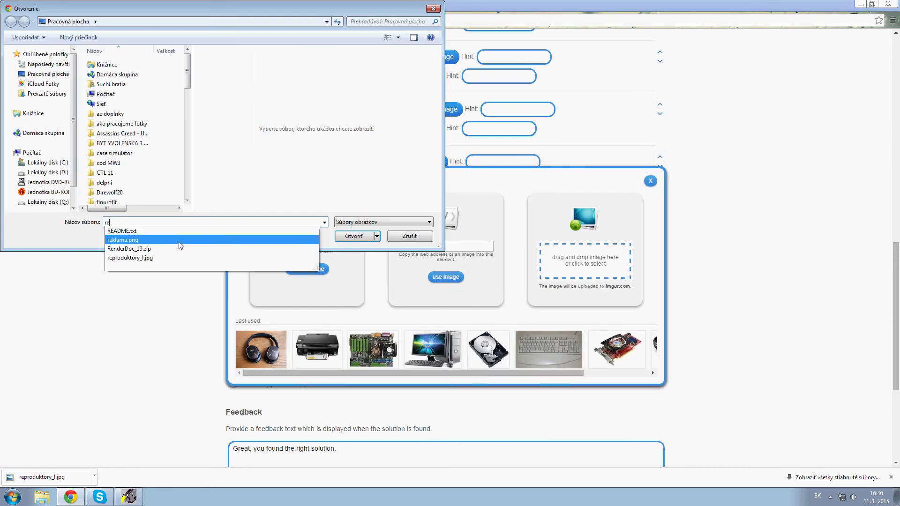
key("Return")
left_click(357, 239)
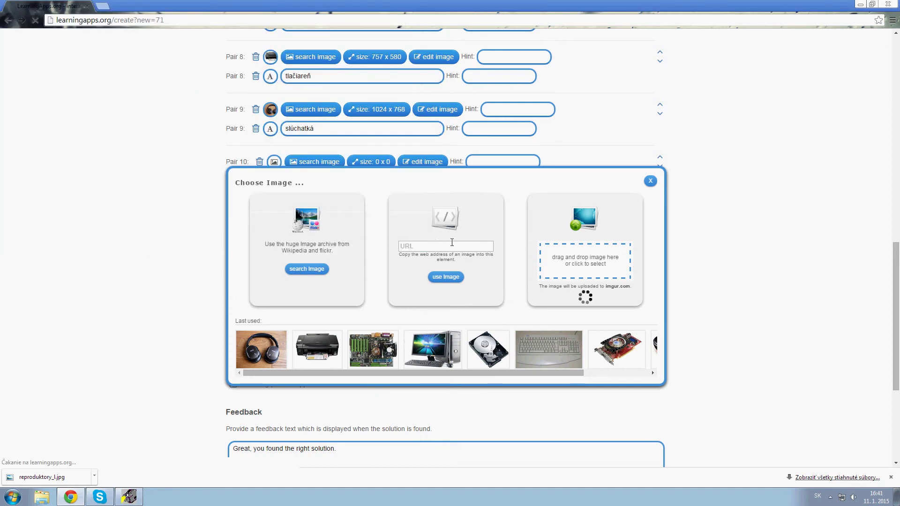
left_click(508, 78)
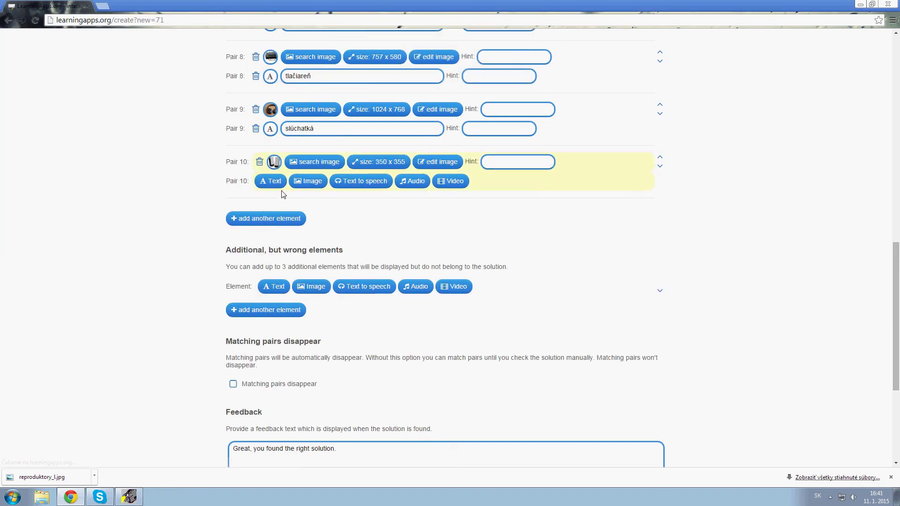
left_click(271, 181)
type("reproduktory")
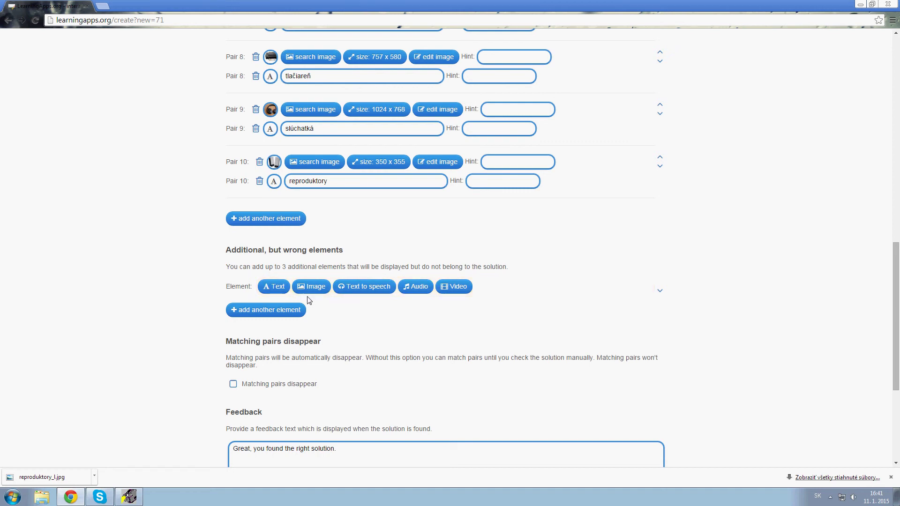
Add 'fax' as a text wrong element and a second wrong element set to an archive image.
left_click(275, 288)
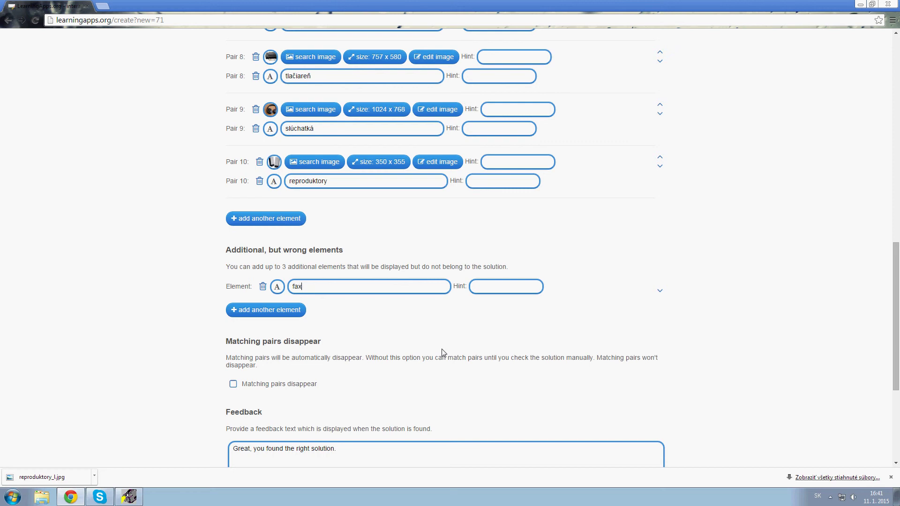
left_click(275, 312)
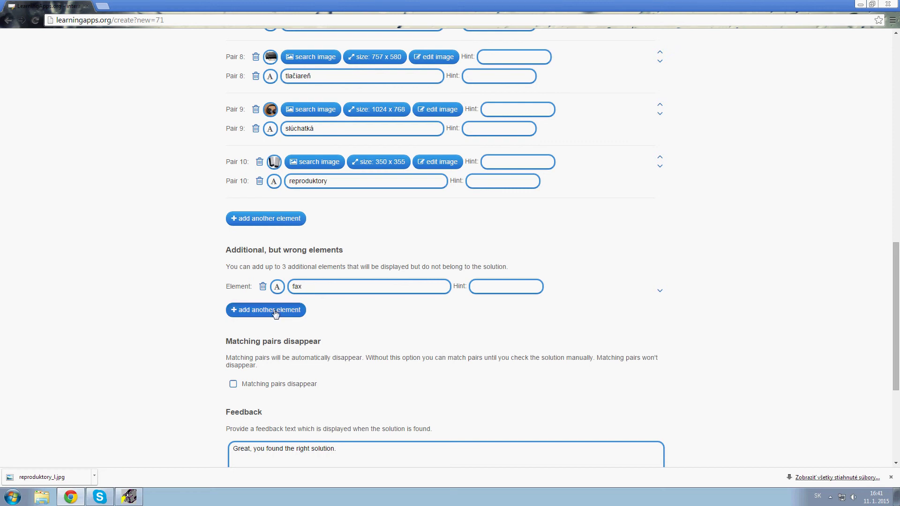
left_click(321, 306)
scroll(345, 332, "down", 3)
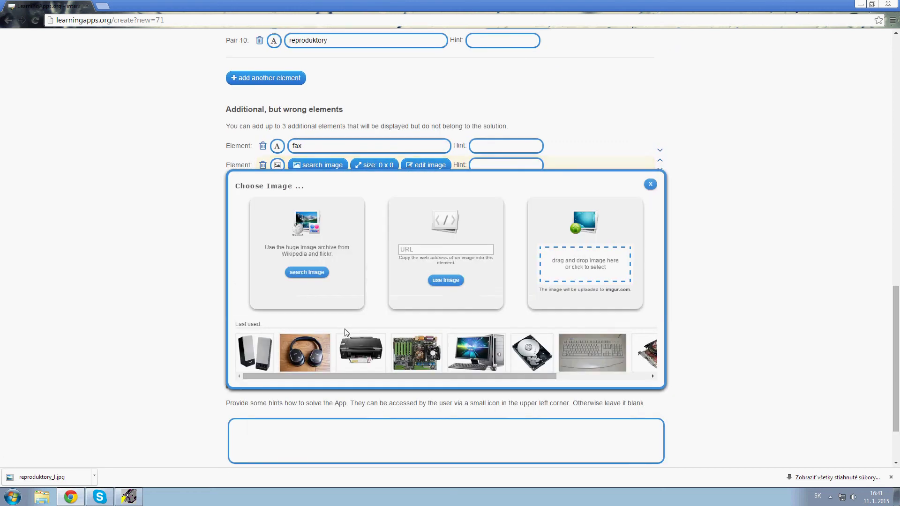
left_click(322, 276)
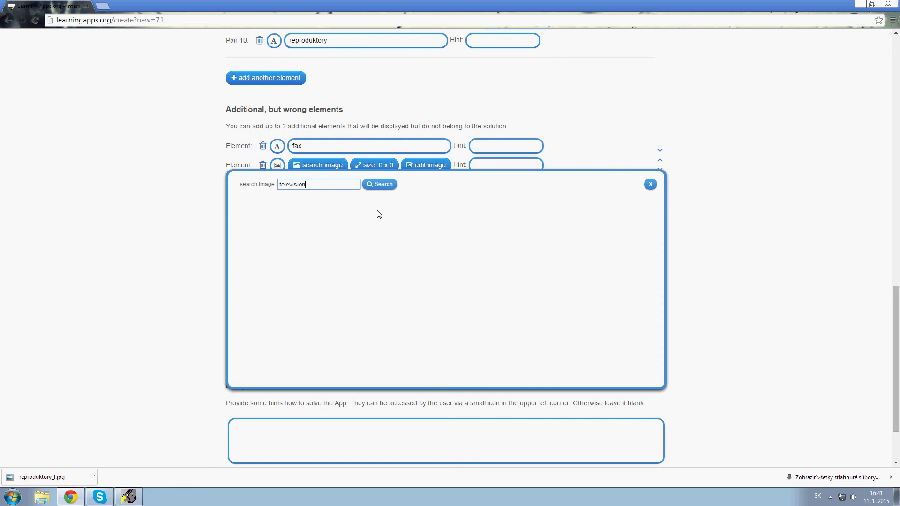
Search the image archive for 'television' and use the projector picture as the second wrong element.
key("Return")
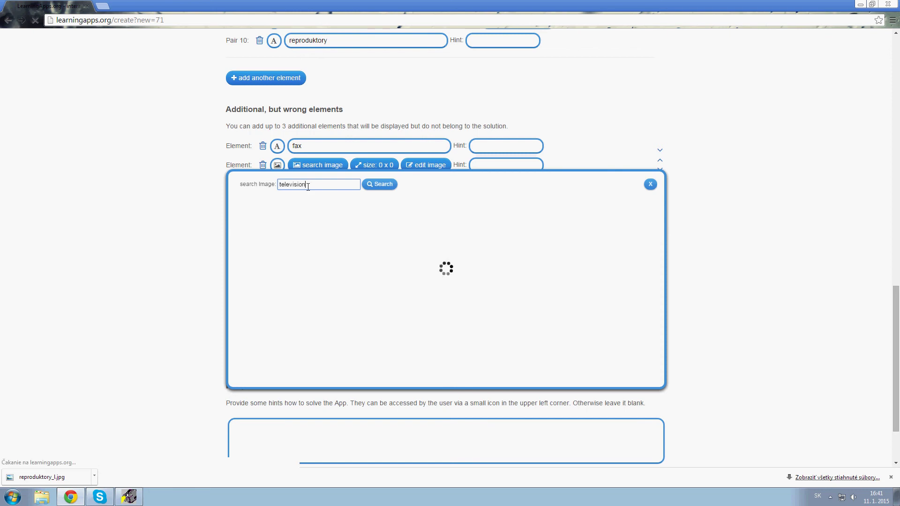
left_click(298, 184)
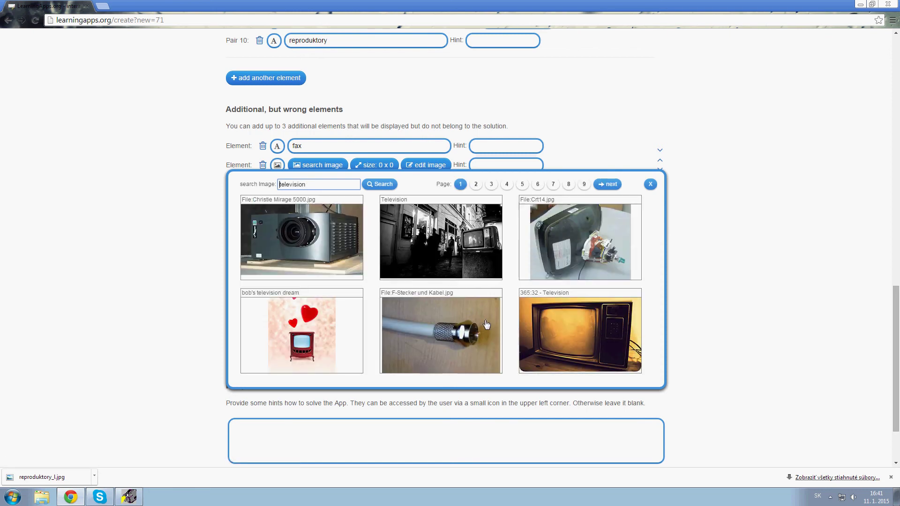
scroll(485, 315, "down", 1)
scroll(450, 286, "up", 1)
left_click(459, 344)
right_click(432, 248)
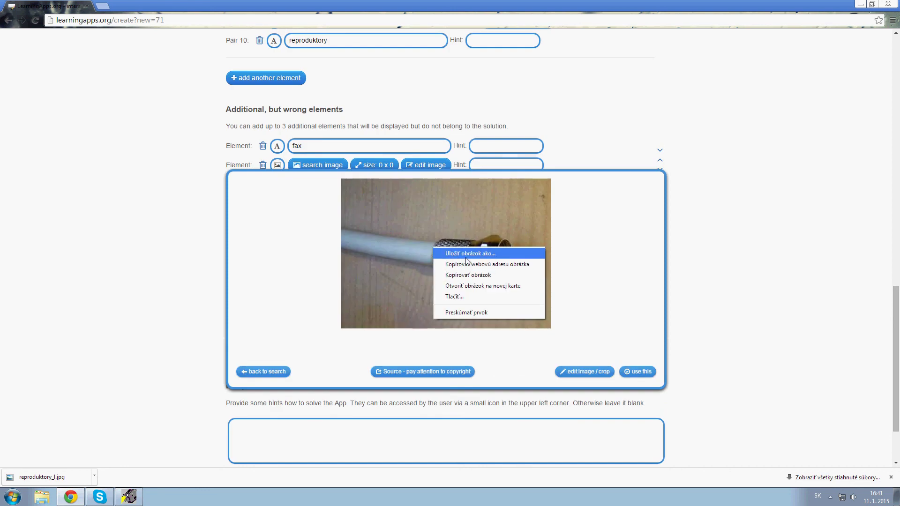
left_click(265, 254)
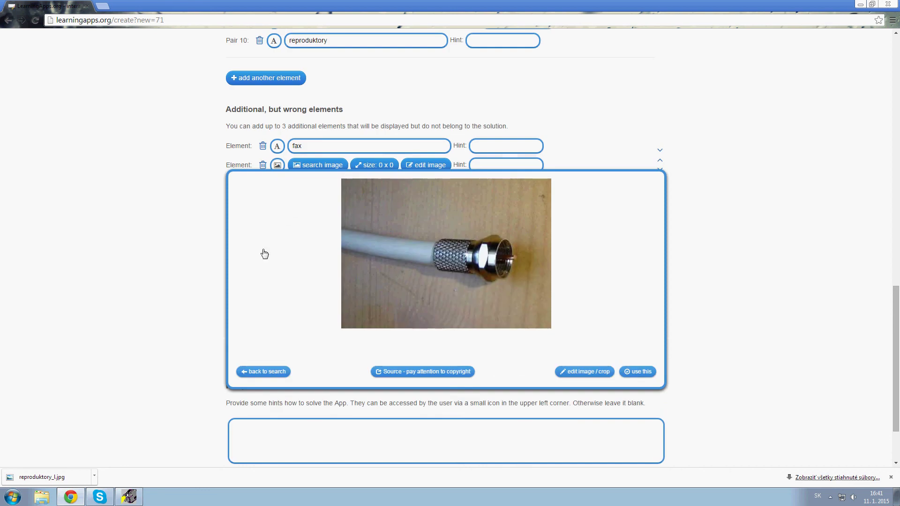
left_click(264, 372)
left_click(363, 248)
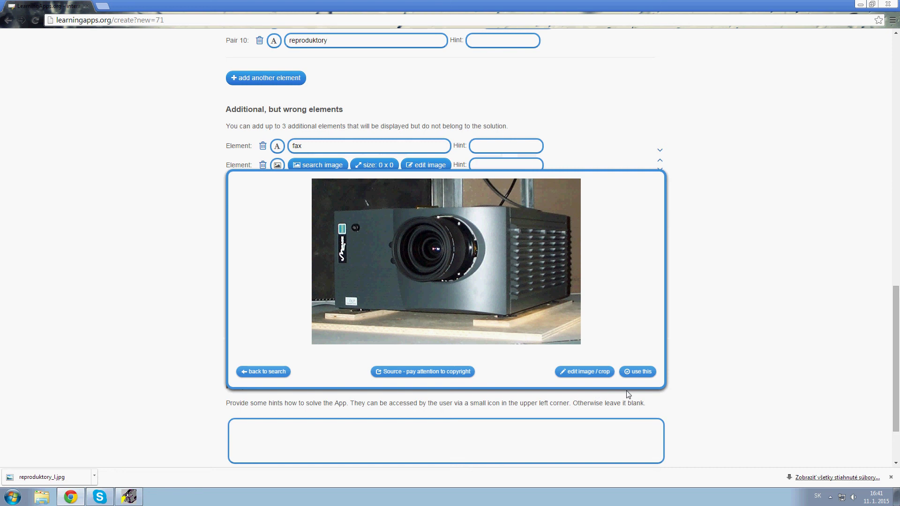
left_click(642, 372)
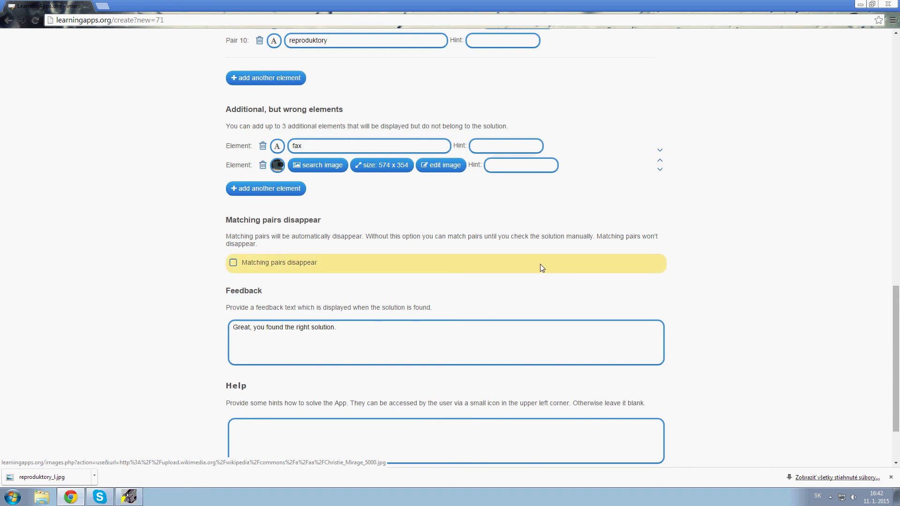
scroll(377, 263, "down", 2)
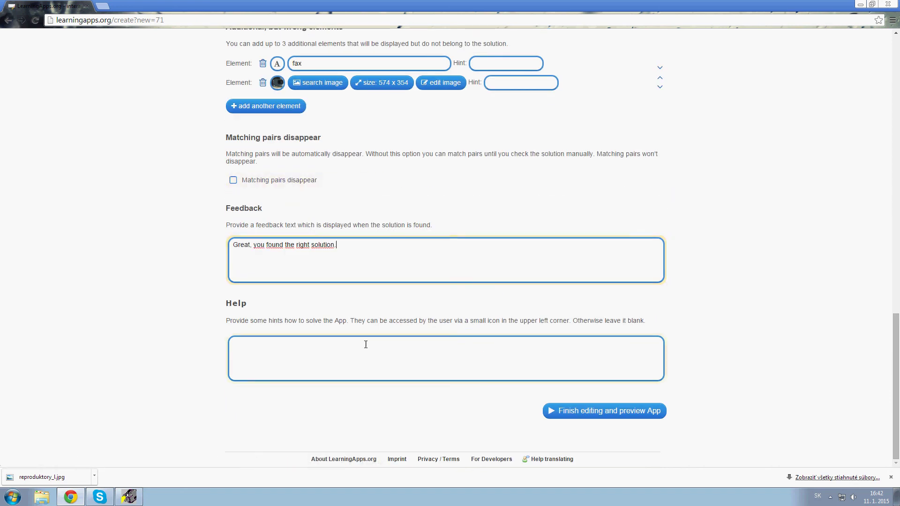
Set the app title and task description to 'PC komponenty' and preview the app.
scroll(421, 346, "up", 6)
scroll(422, 346, "up", 10)
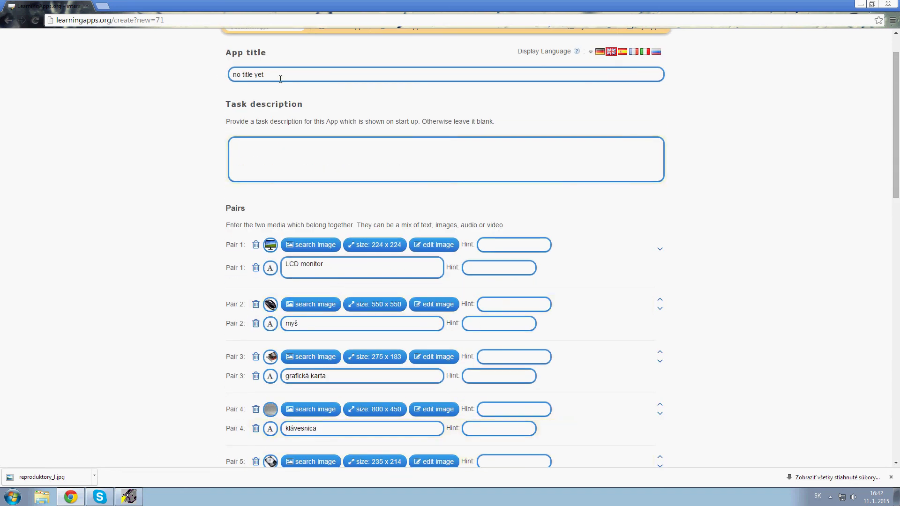
left_click(280, 79)
type("PC komponenty")
left_click(289, 172)
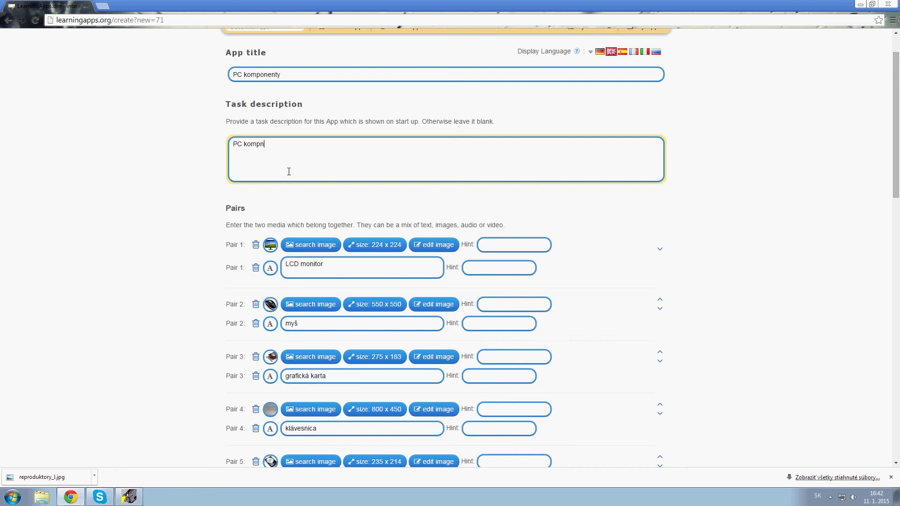
scroll(288, 172, "down", 20)
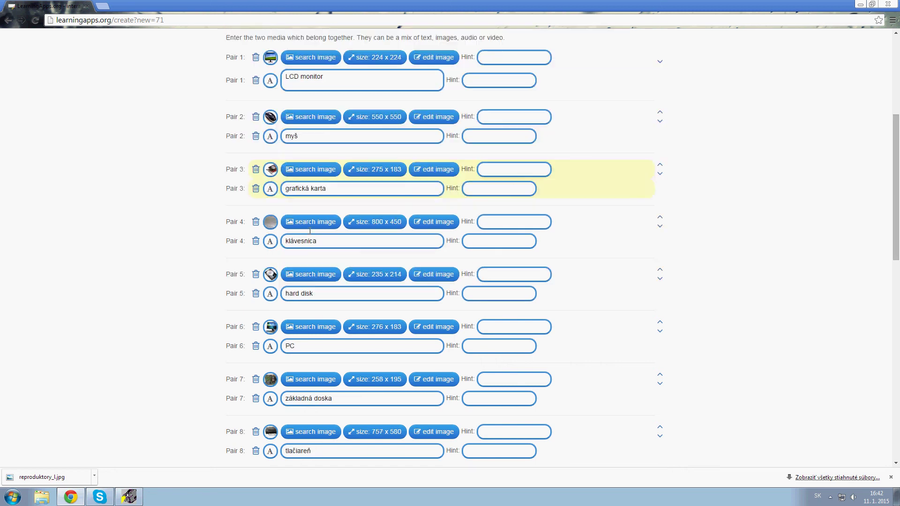
left_click(626, 413)
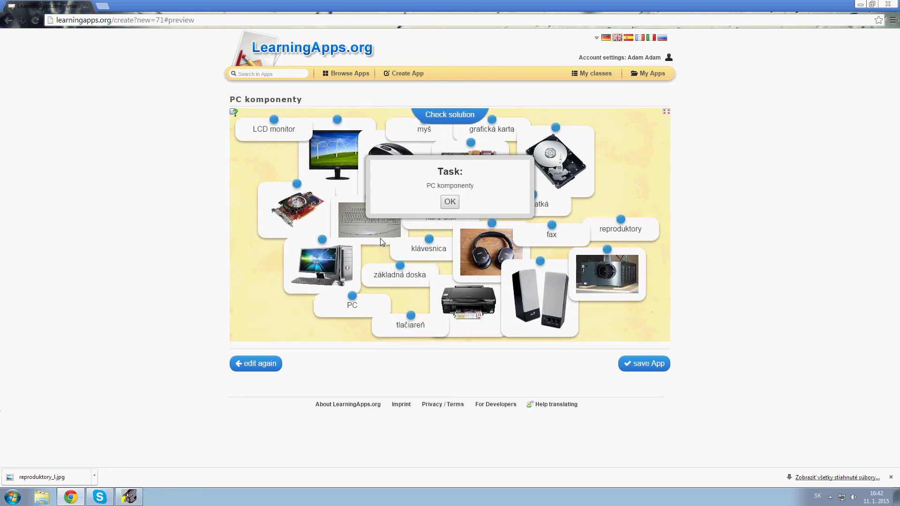
Match hard disk, slúchatká, reproduktory, tlačiareň and klávesnica to their pictures.
left_click(451, 203)
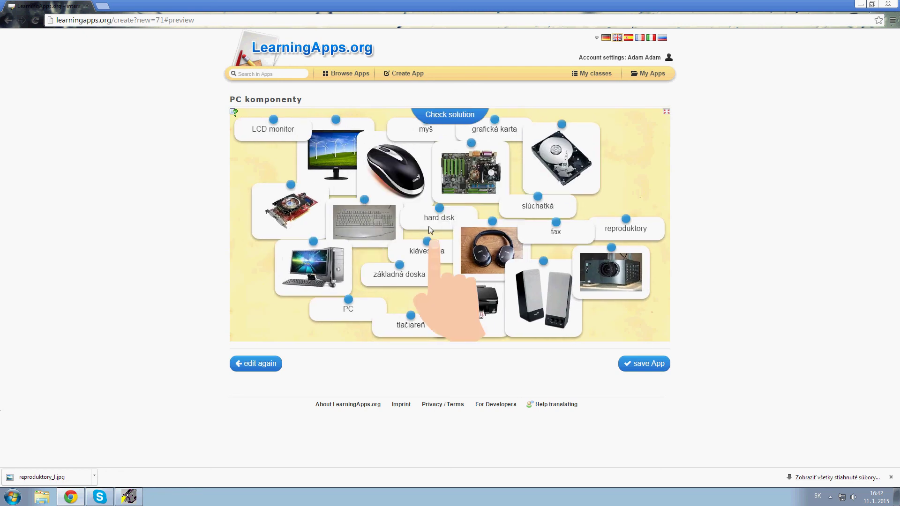
left_click_drag(421, 221, 536, 146)
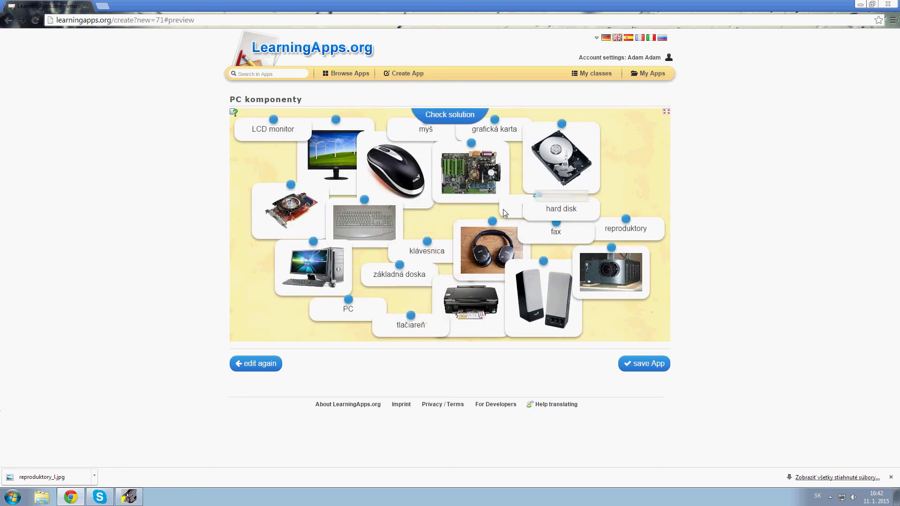
left_click_drag(505, 214, 465, 247)
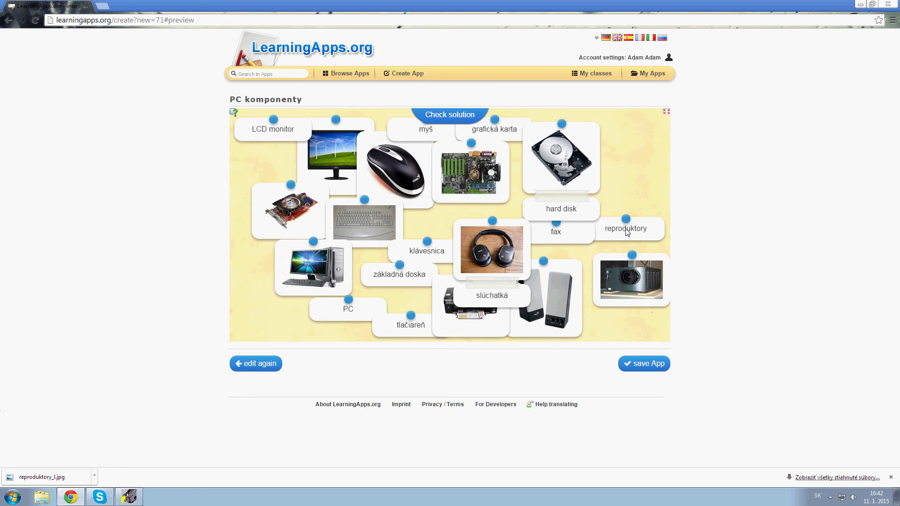
left_click_drag(626, 232, 577, 313)
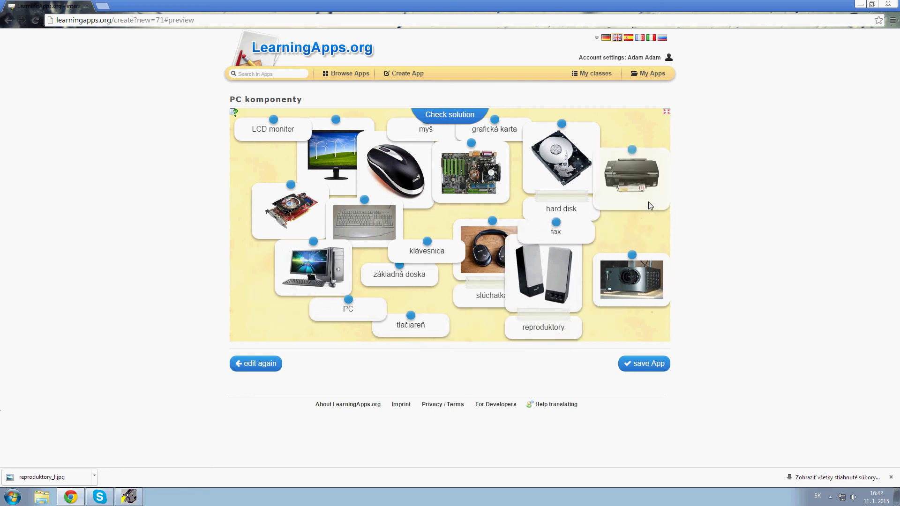
left_click_drag(381, 328, 610, 178)
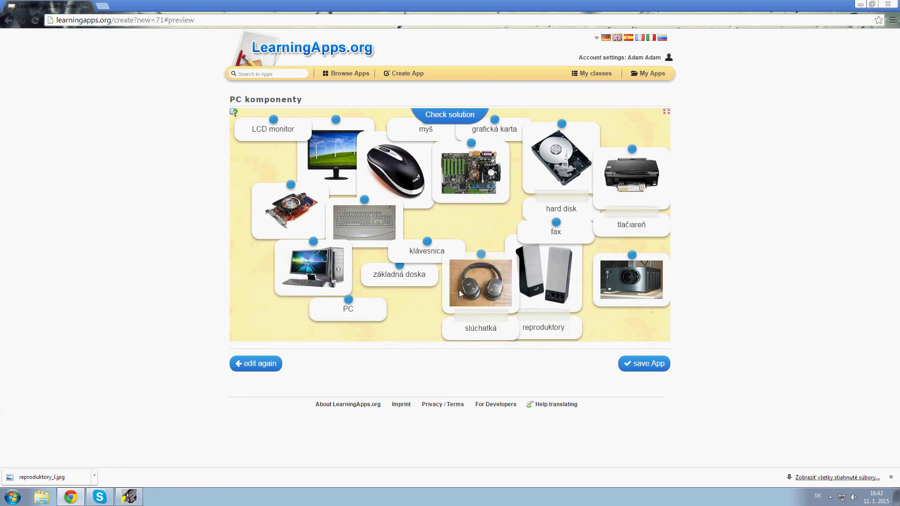
left_click_drag(424, 251, 371, 225)
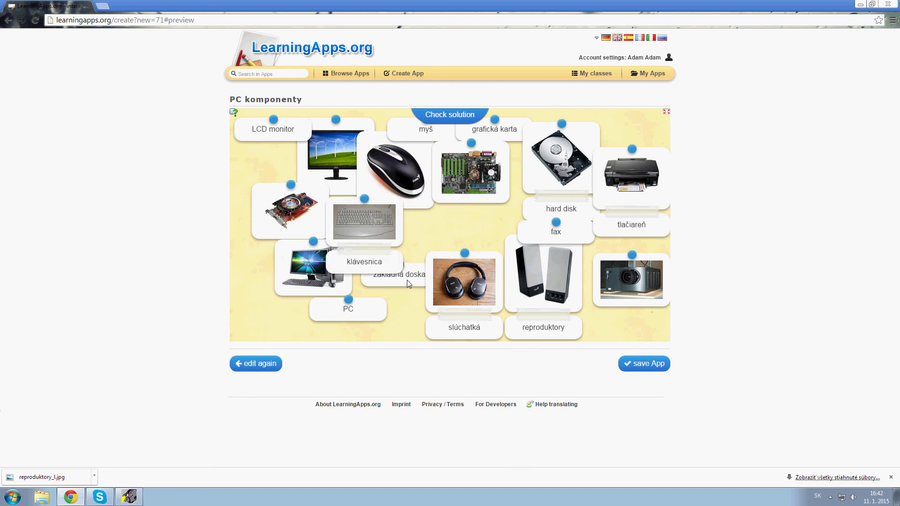
Match základná doska, PC, LCD monitor, myš and grafická karta, then check the solution is correct.
left_click_drag(408, 284, 476, 188)
left_click_drag(349, 308, 311, 285)
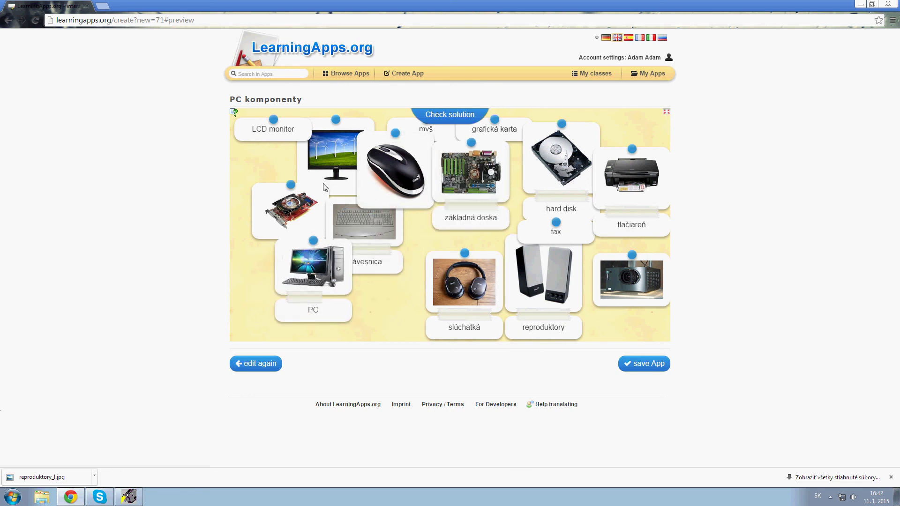
left_click_drag(273, 130, 330, 169)
left_click_drag(447, 139, 395, 171)
left_click_drag(495, 136, 271, 243)
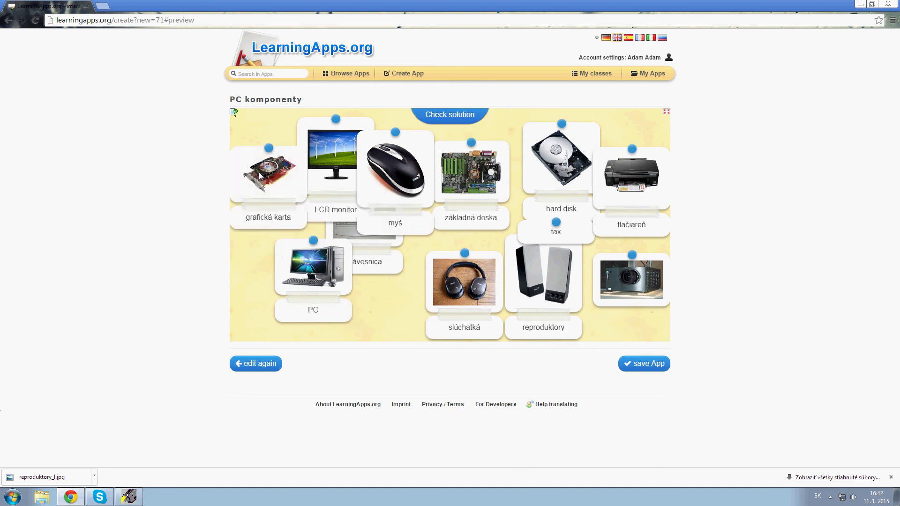
left_click(459, 119)
left_click(450, 197)
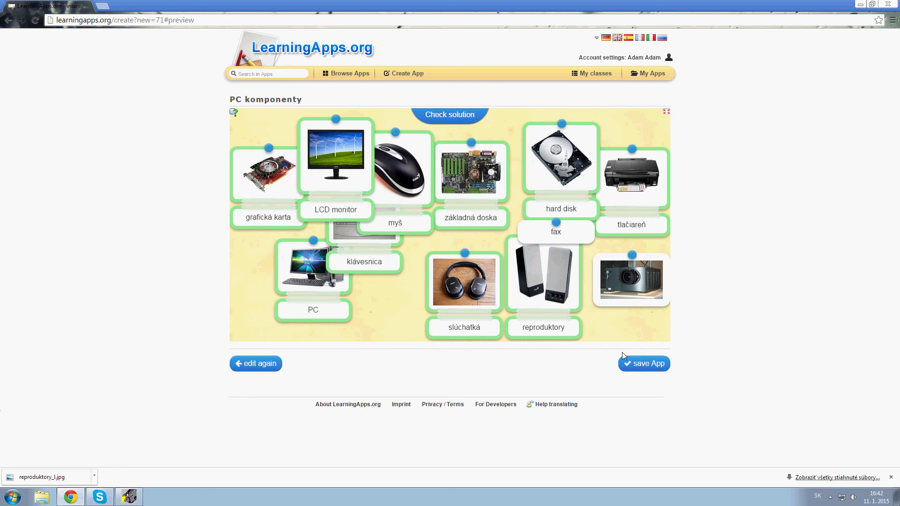
Save the PC komponenty app and view it in the My Apps list.
left_click(640, 365)
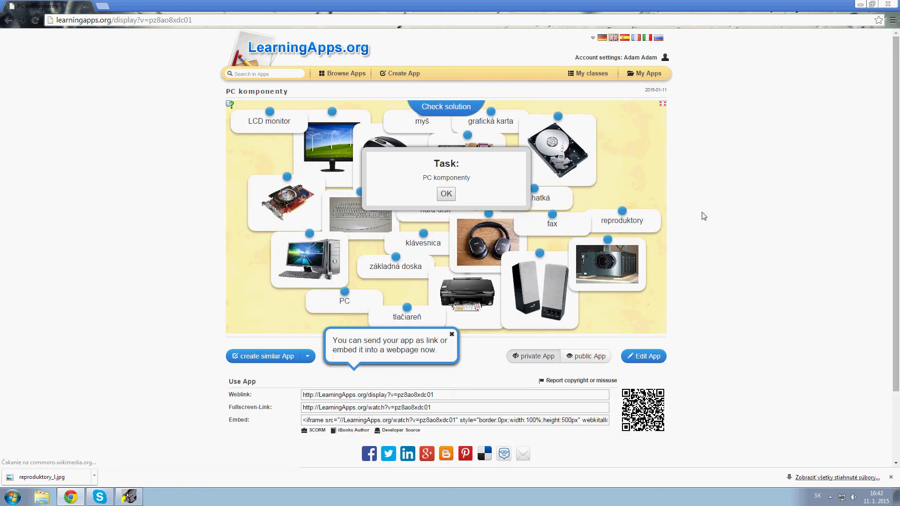
left_click(447, 193)
left_click(640, 73)
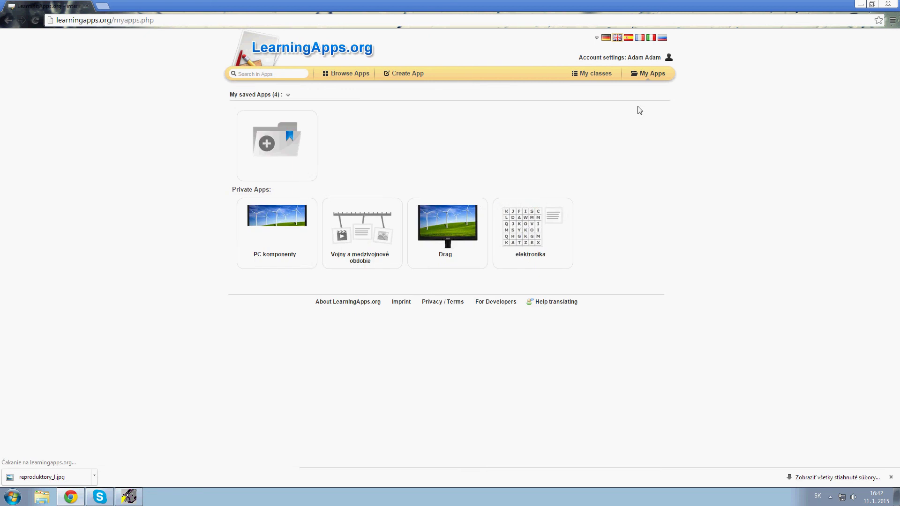